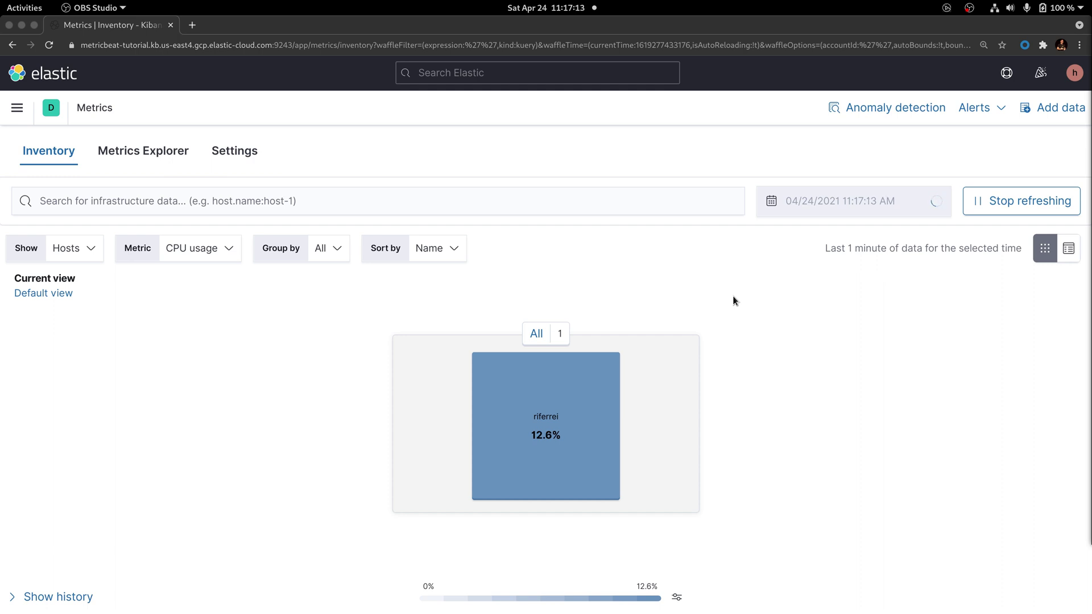
Examine the host's metrics and its process summary and top processes in the infrastructure inventory, closing the details
{"action": "mouse_move", "coordinate": [602, 370]}
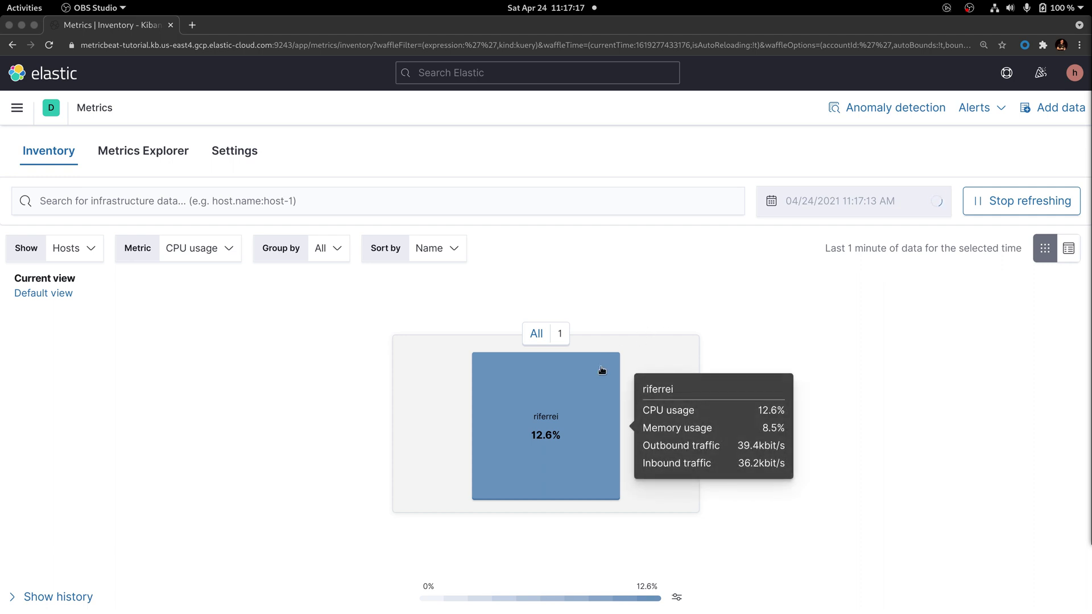
{"action": "left_click", "coordinate": [602, 370]}
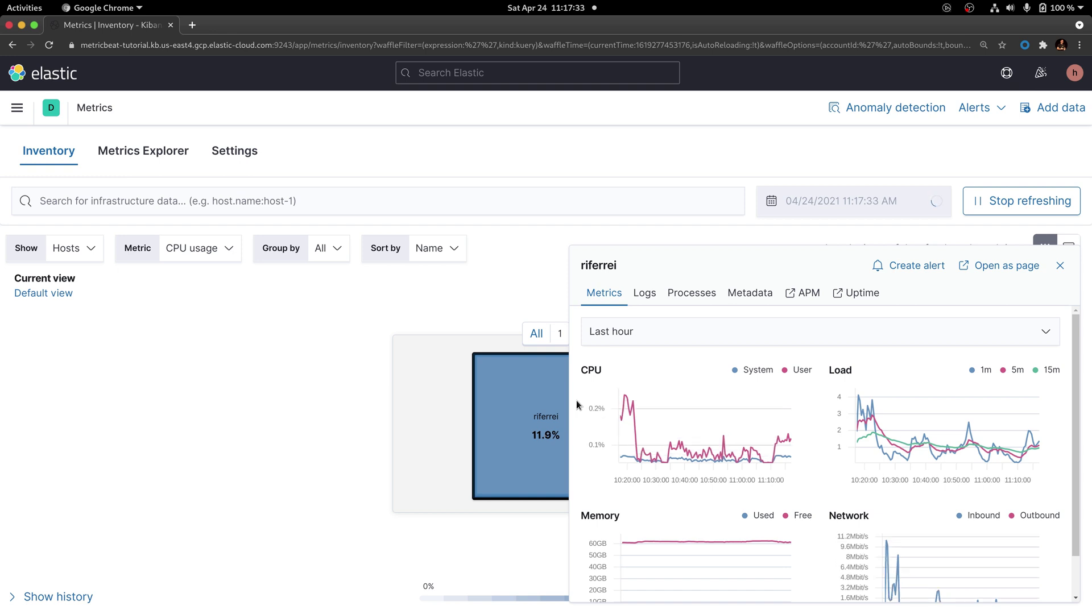
{"action": "left_click", "coordinate": [682, 295]}
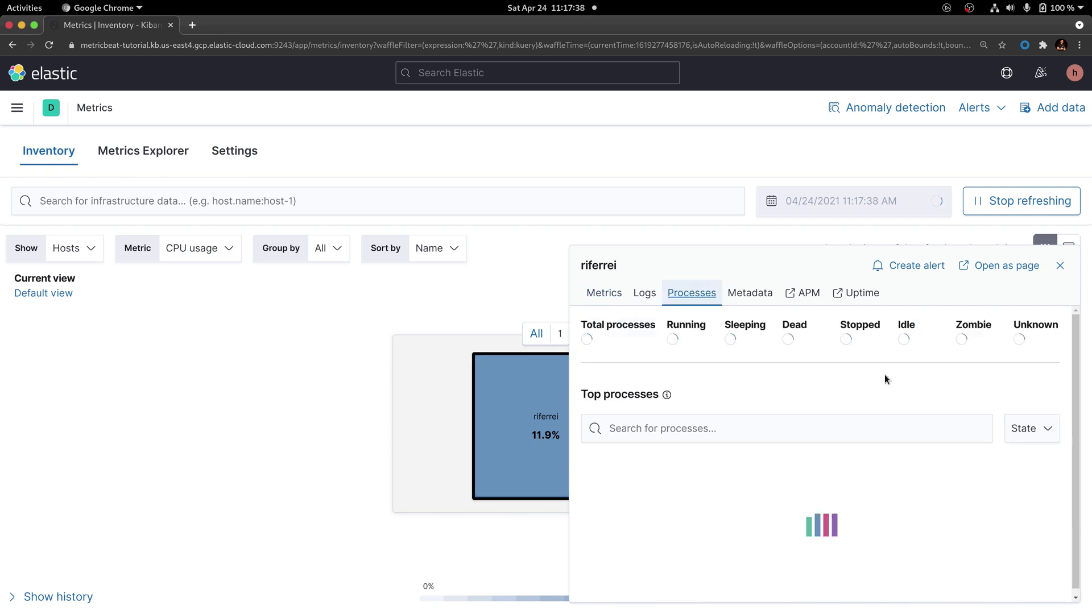
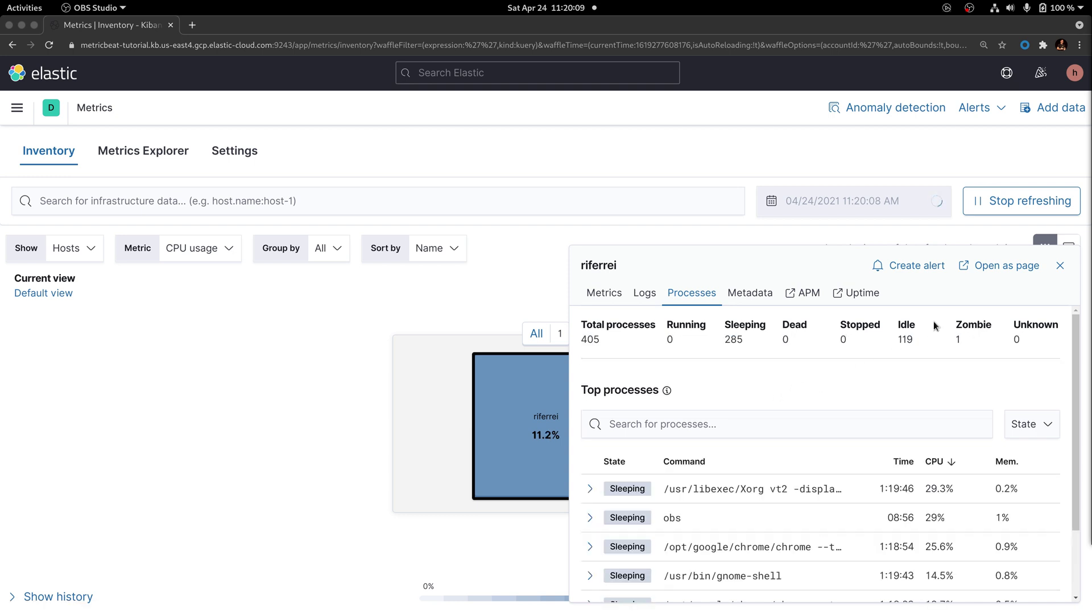
{"action": "left_click", "coordinate": [1059, 265]}
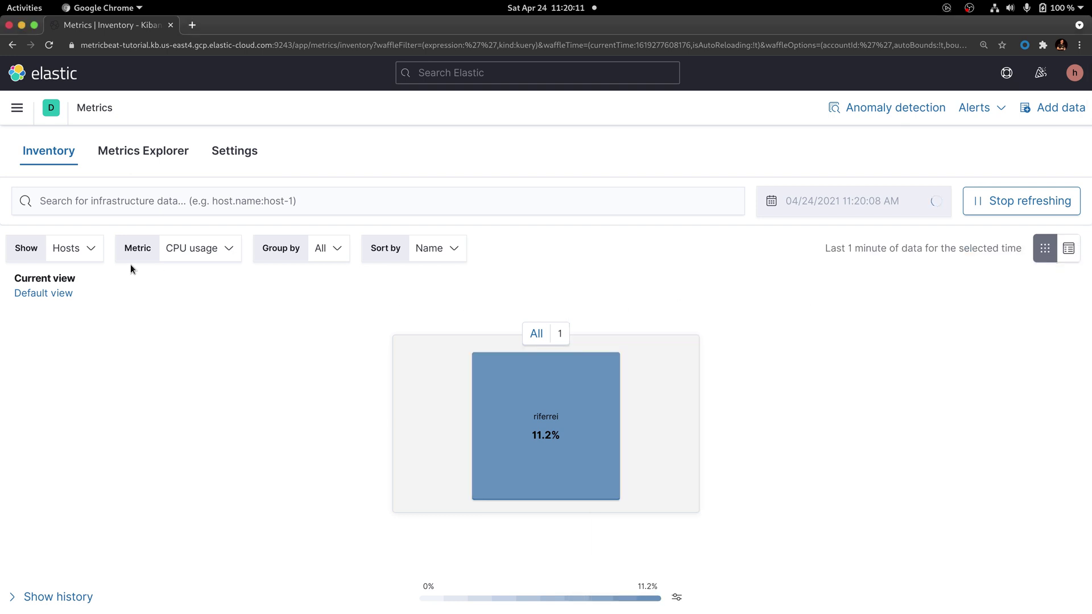
In Discover, filter the metricbeat-* documents to those where metricset.name is process_summary
{"action": "left_click", "coordinate": [17, 108]}
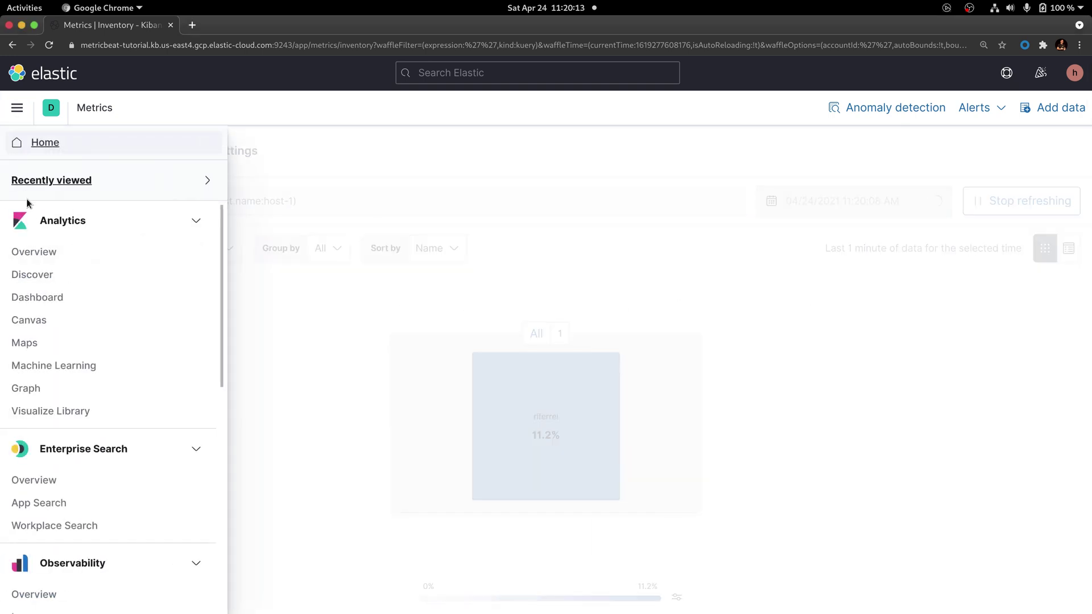
{"action": "left_click", "coordinate": [32, 276]}
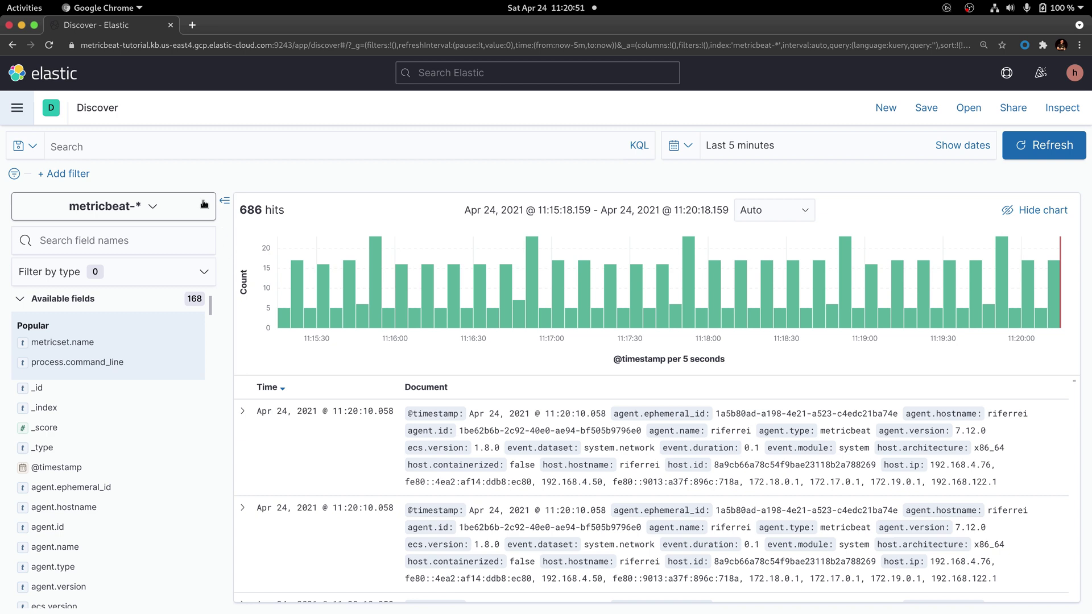
{"action": "left_click", "coordinate": [78, 174]}
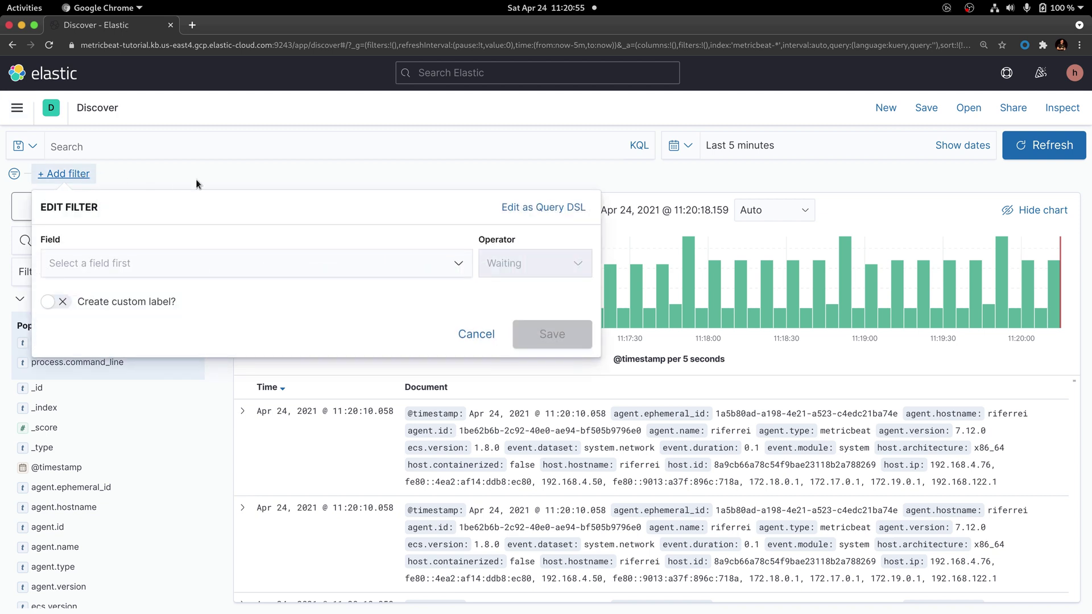
{"action": "left_click", "coordinate": [365, 267]}
{"action": "type", "text": "metric"}
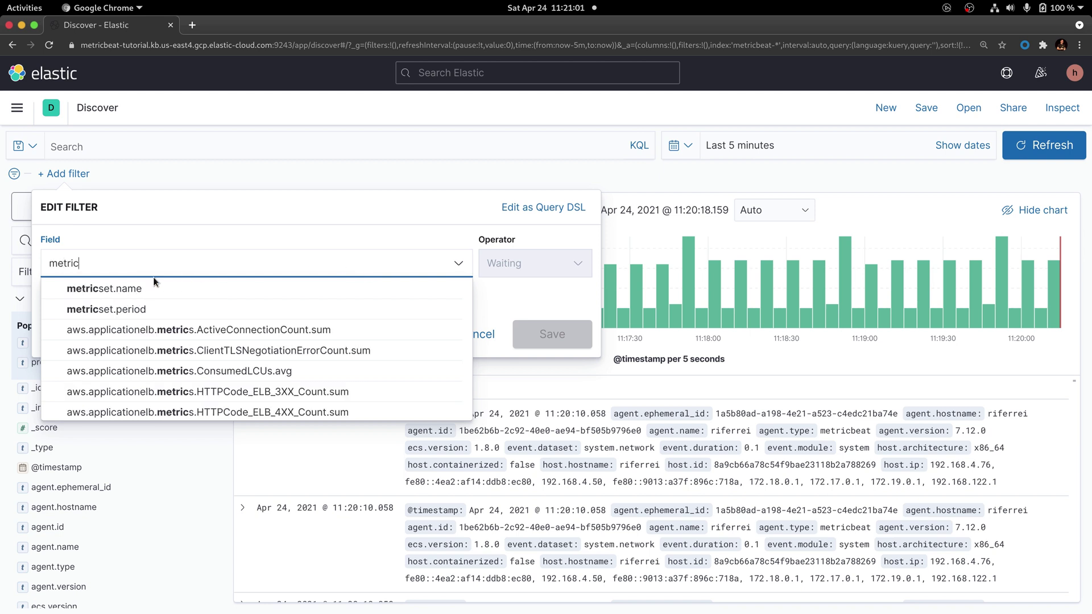
{"action": "left_click", "coordinate": [128, 290]}
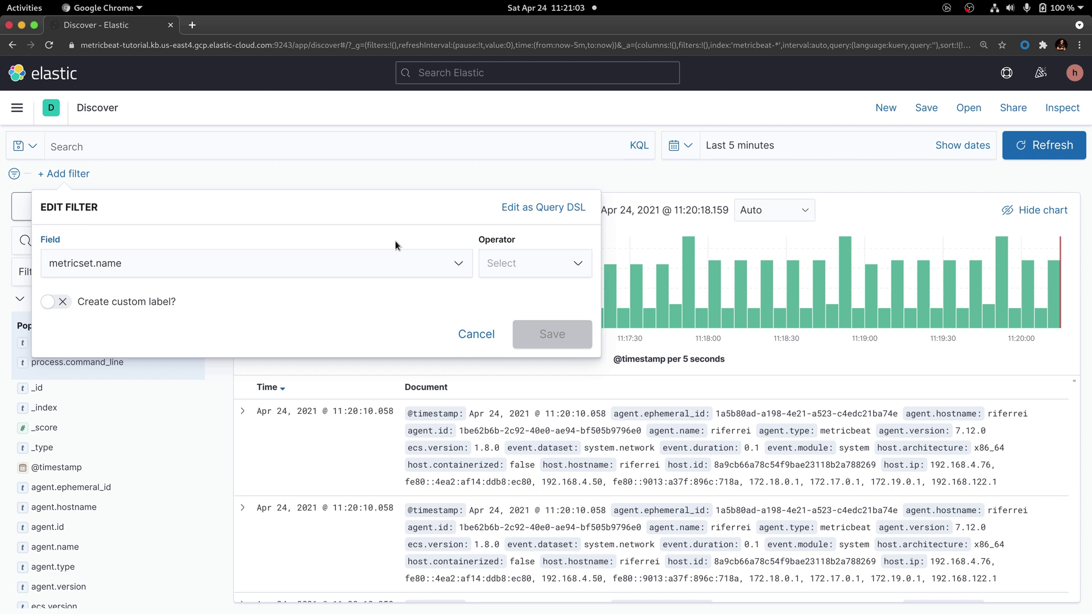
{"action": "left_click", "coordinate": [568, 267]}
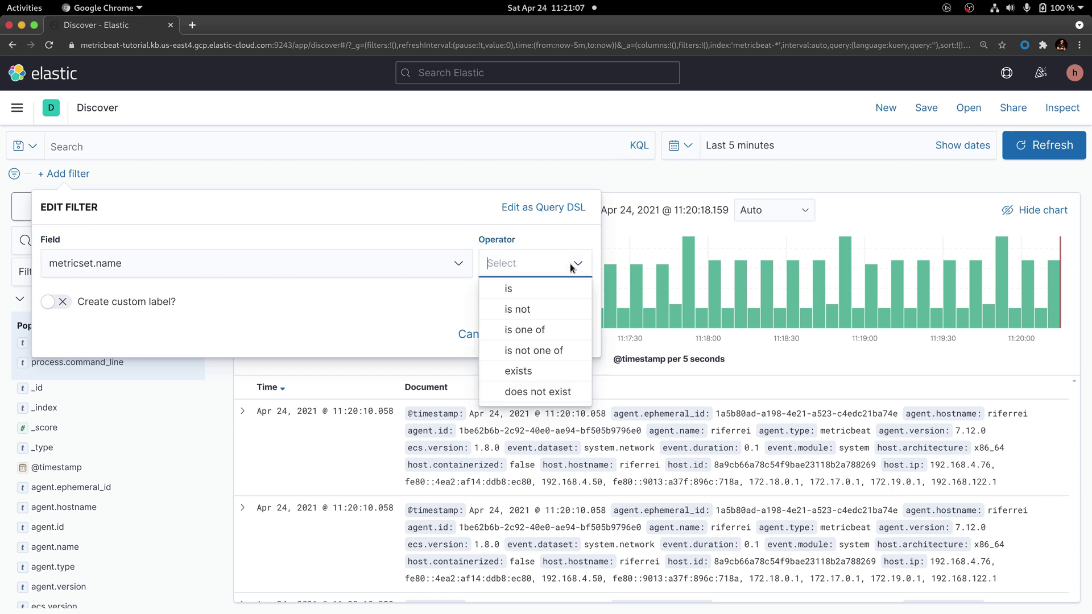
{"action": "left_click", "coordinate": [518, 291]}
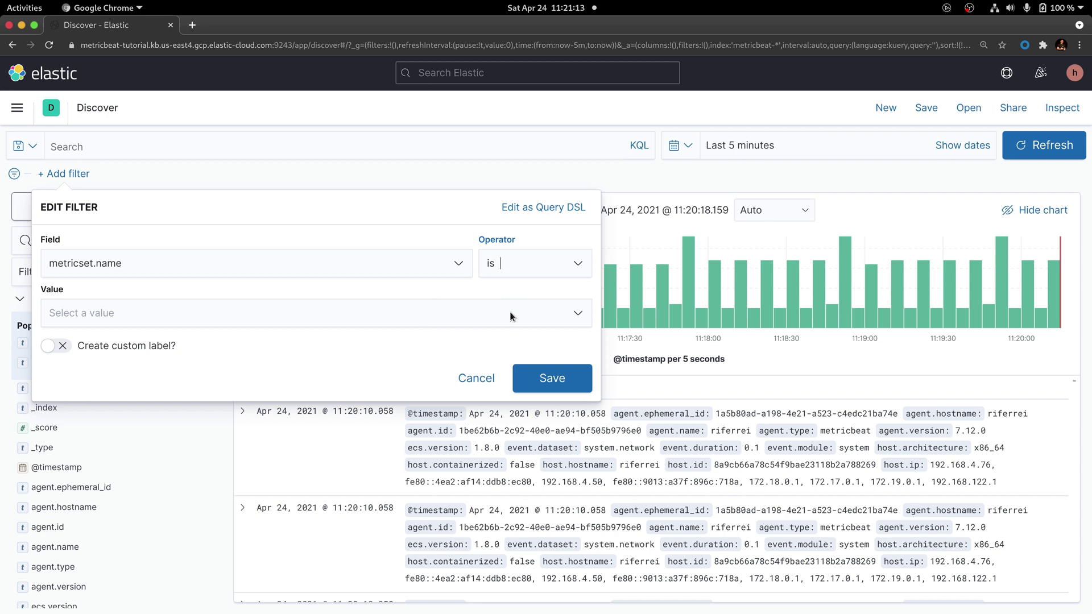
{"action": "left_click", "coordinate": [510, 312]}
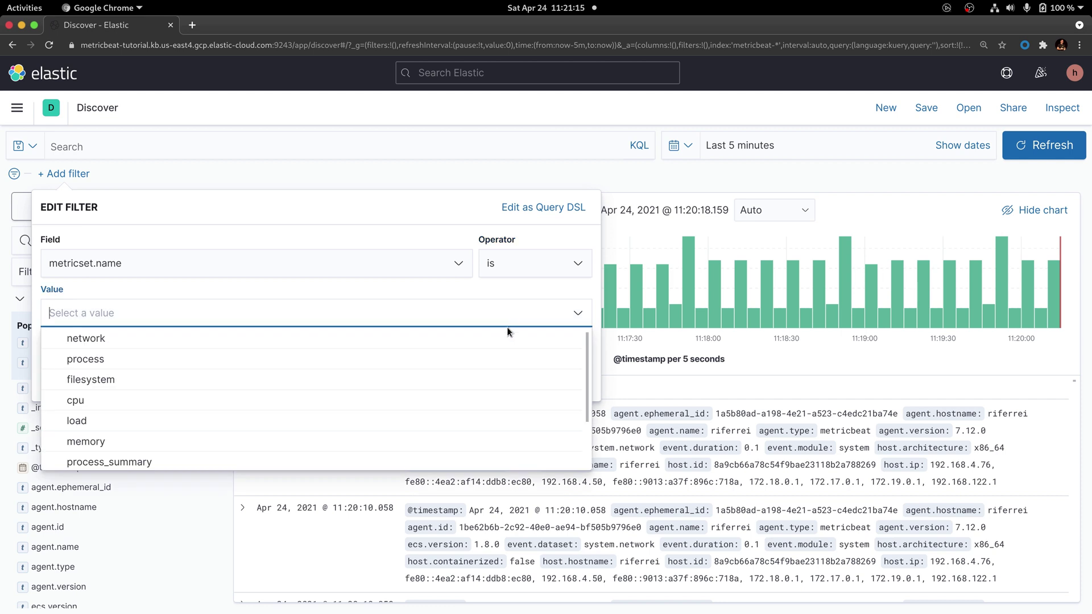
{"action": "scroll", "coordinate": [447, 392], "scroll_direction": "down", "scroll_amount": 3}
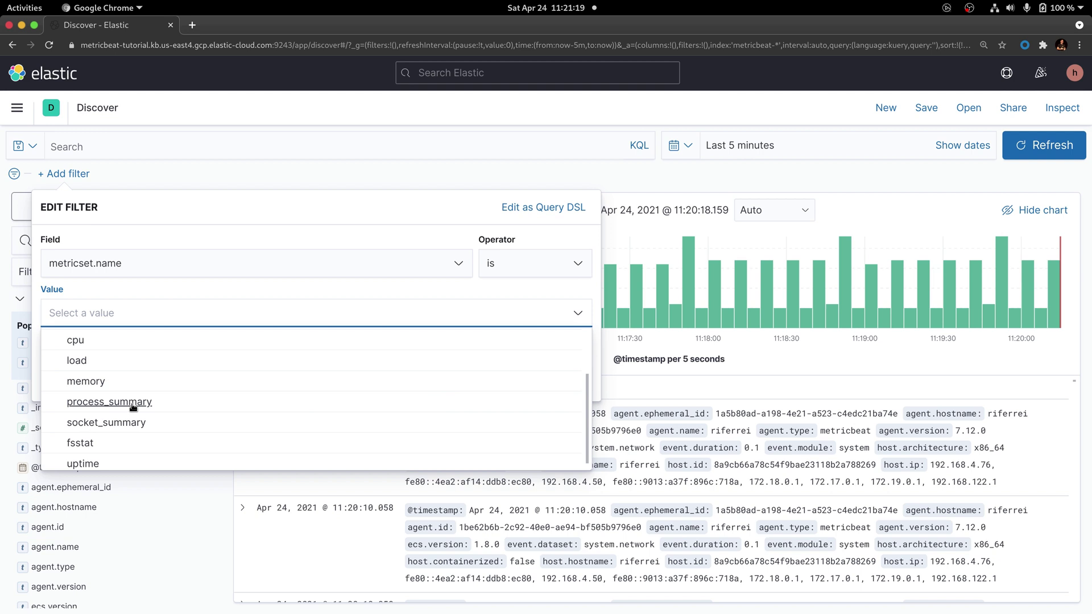
{"action": "left_click", "coordinate": [114, 403]}
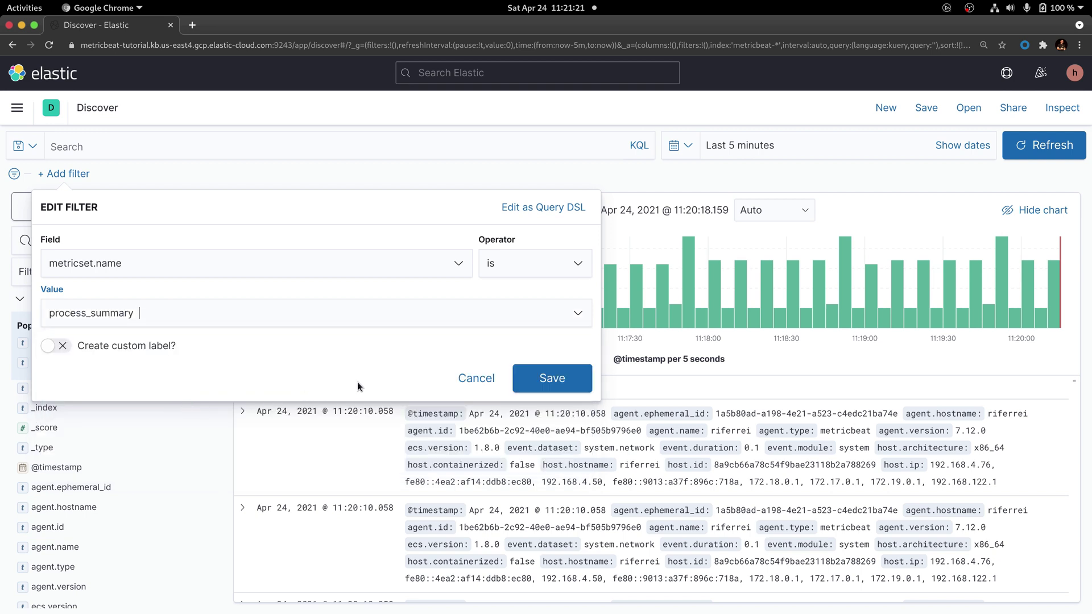
{"action": "left_click", "coordinate": [556, 379]}
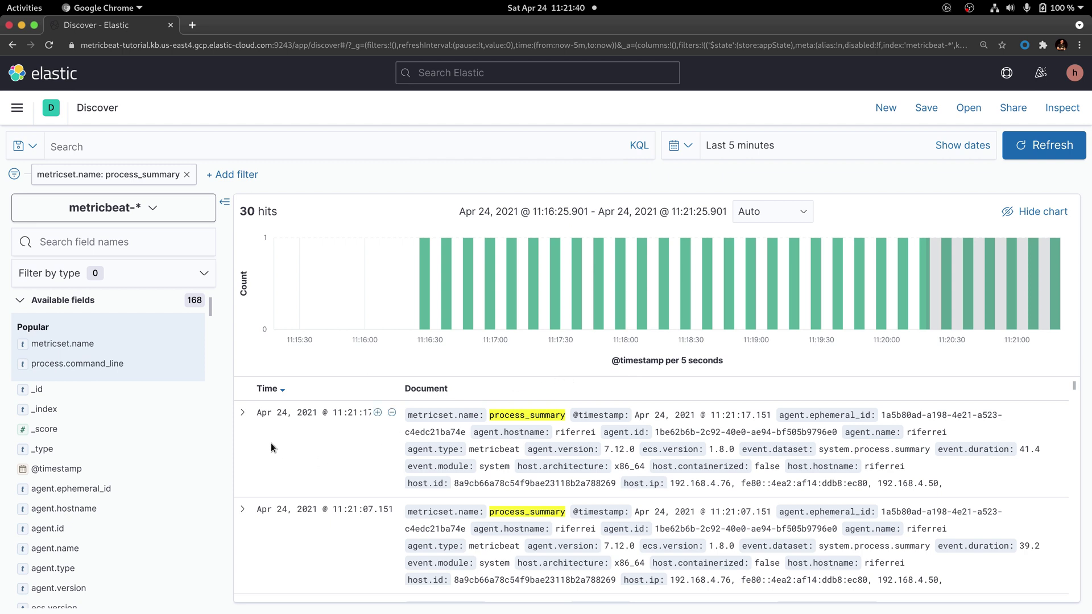
Open the newest process_summary document on its own page and examine its host and system.process.summary fields
{"action": "left_click", "coordinate": [242, 414]}
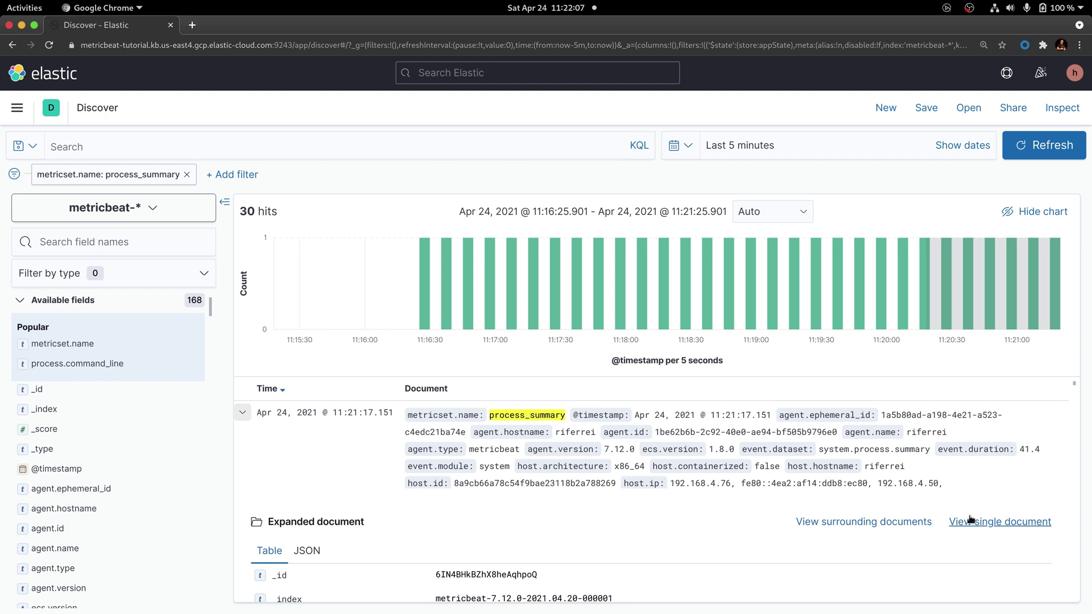
{"action": "left_click", "coordinate": [971, 521]}
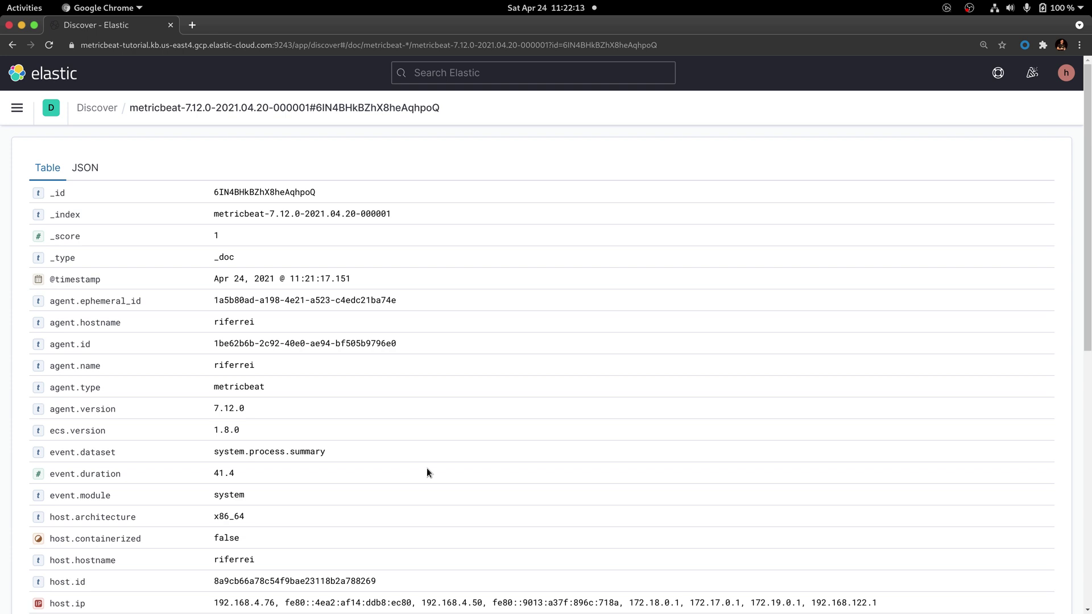
{"action": "scroll", "coordinate": [428, 473], "scroll_direction": "down", "scroll_amount": 3}
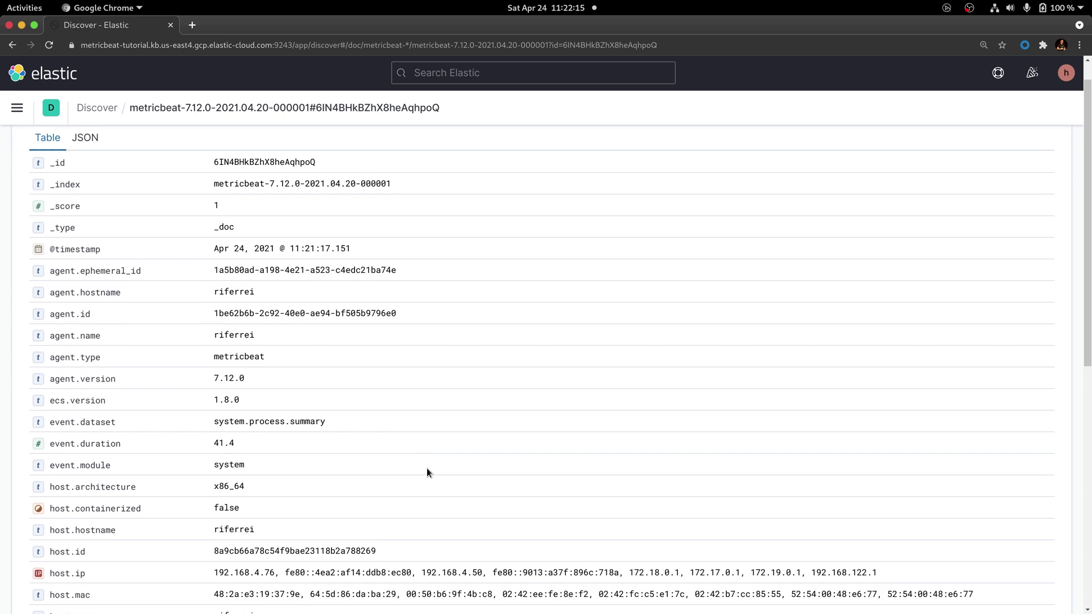
{"action": "scroll", "coordinate": [427, 472], "scroll_direction": "down", "scroll_amount": 7}
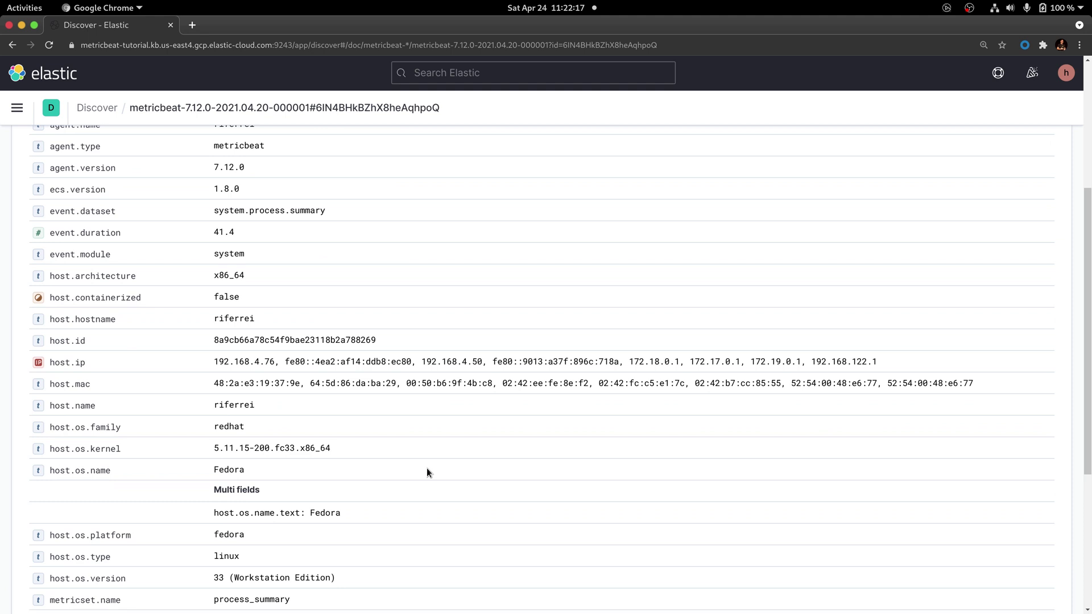
{"action": "scroll", "coordinate": [428, 473], "scroll_direction": "down", "scroll_amount": 1}
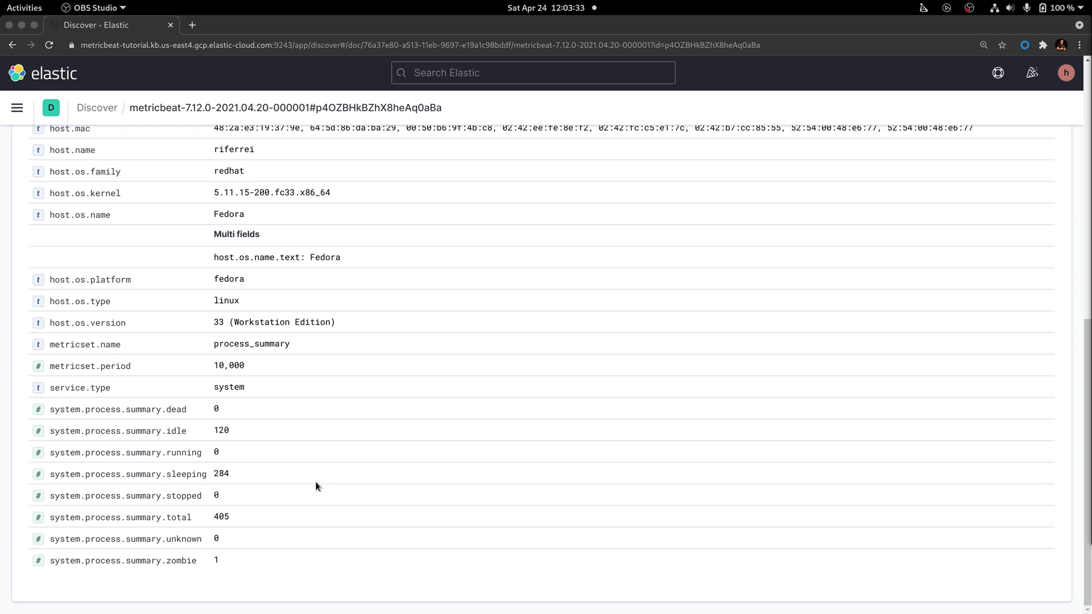
{"action": "scroll", "coordinate": [316, 482], "scroll_direction": "up", "scroll_amount": 10}
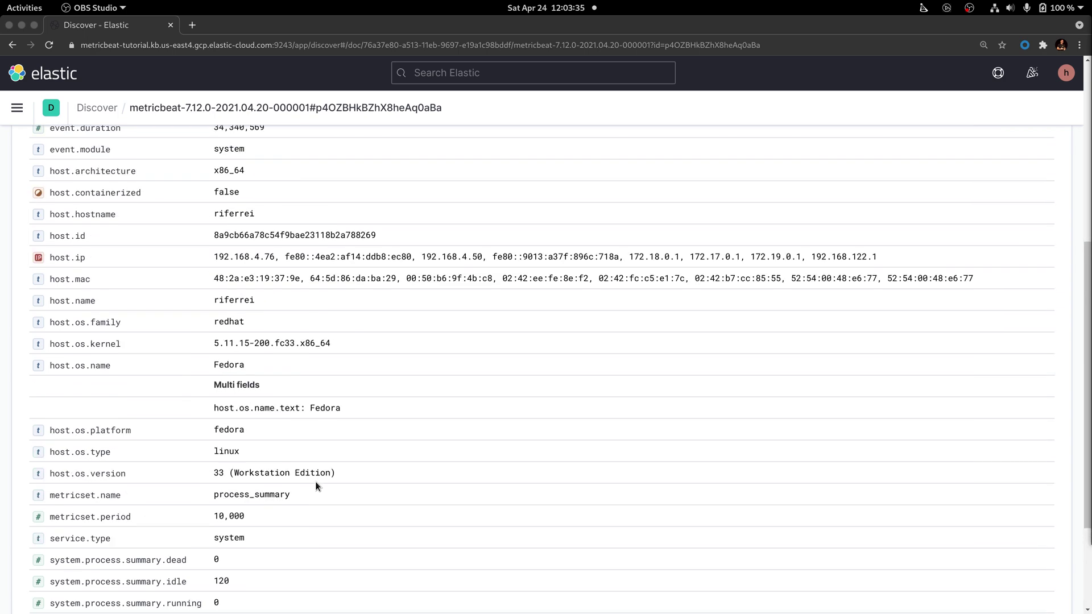
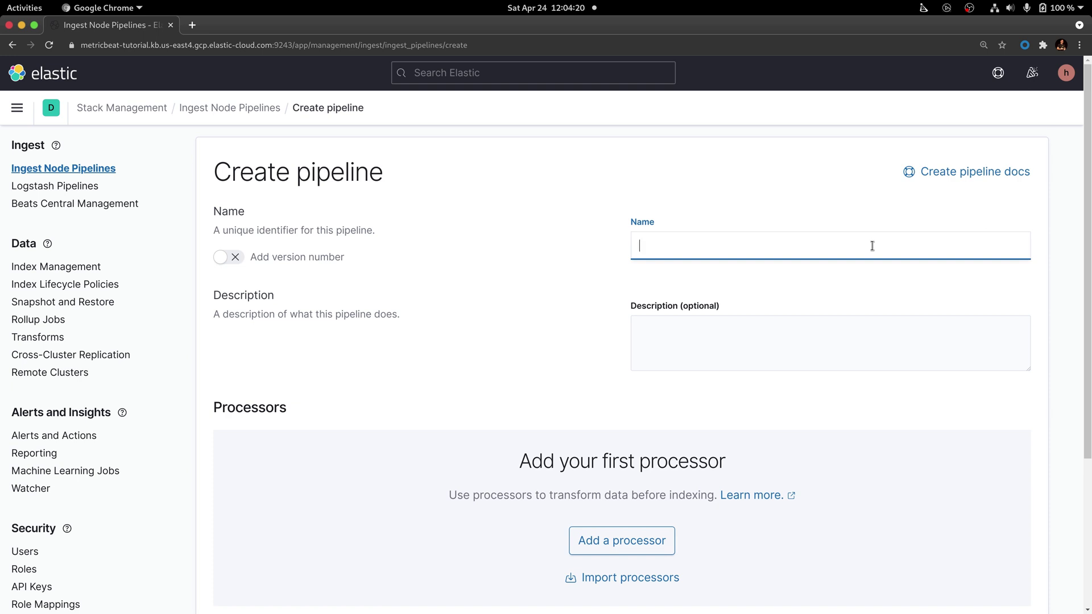
Name the new ingest node pipeline check-underutilization and leave its description empty
{"action": "type", "text": "check-underutilization"}
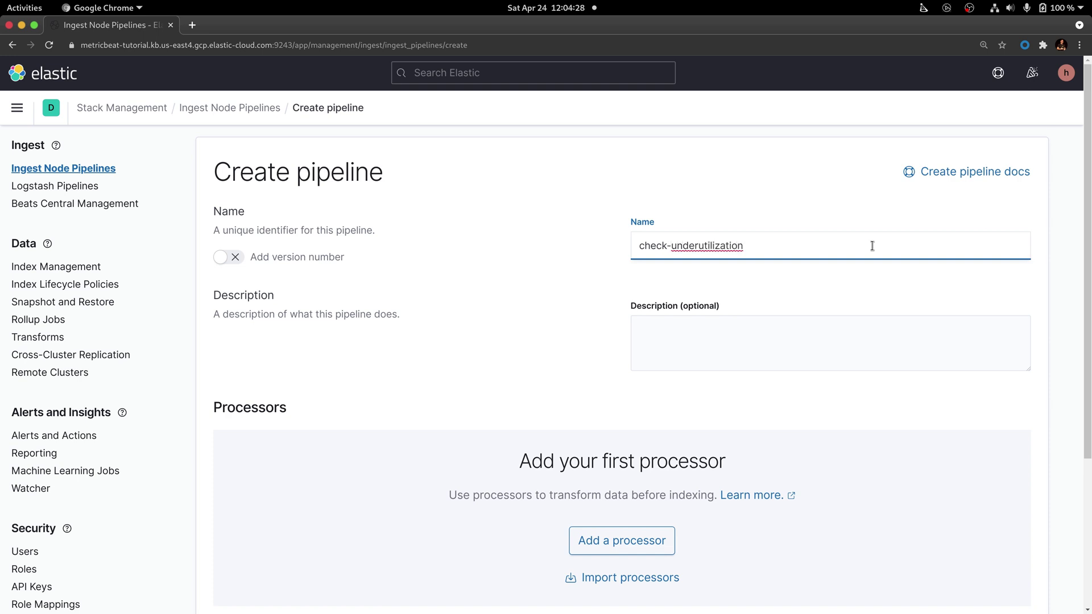
{"action": "left_click", "coordinate": [557, 313]}
{"action": "scroll", "coordinate": [556, 345], "scroll_direction": "down", "scroll_amount": 3}
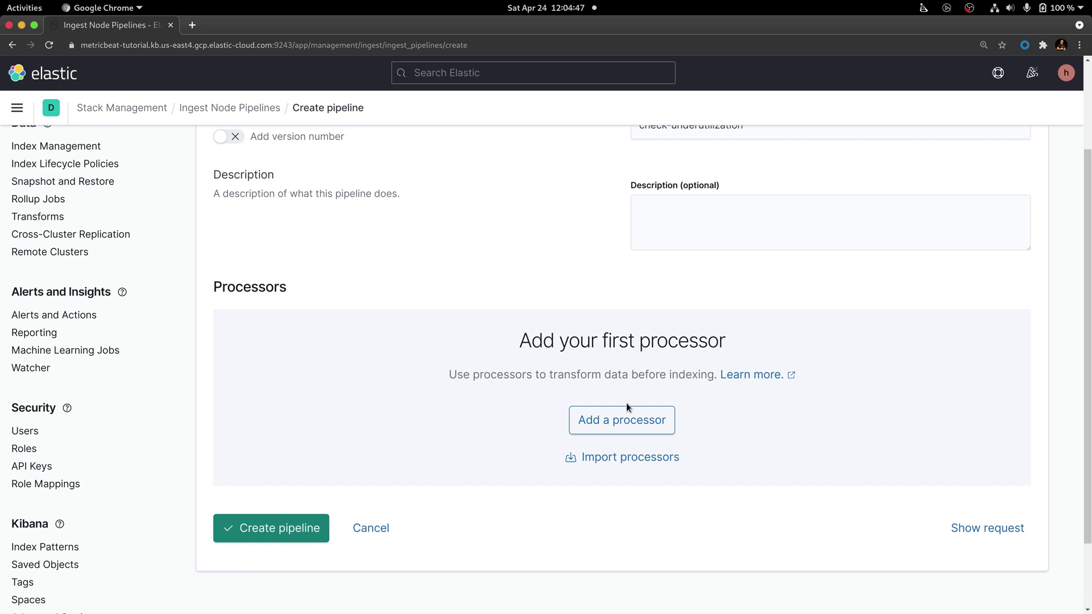
Start a Set processor for the pipeline that writes the value underutilized to the field current.status
{"action": "left_click", "coordinate": [639, 419]}
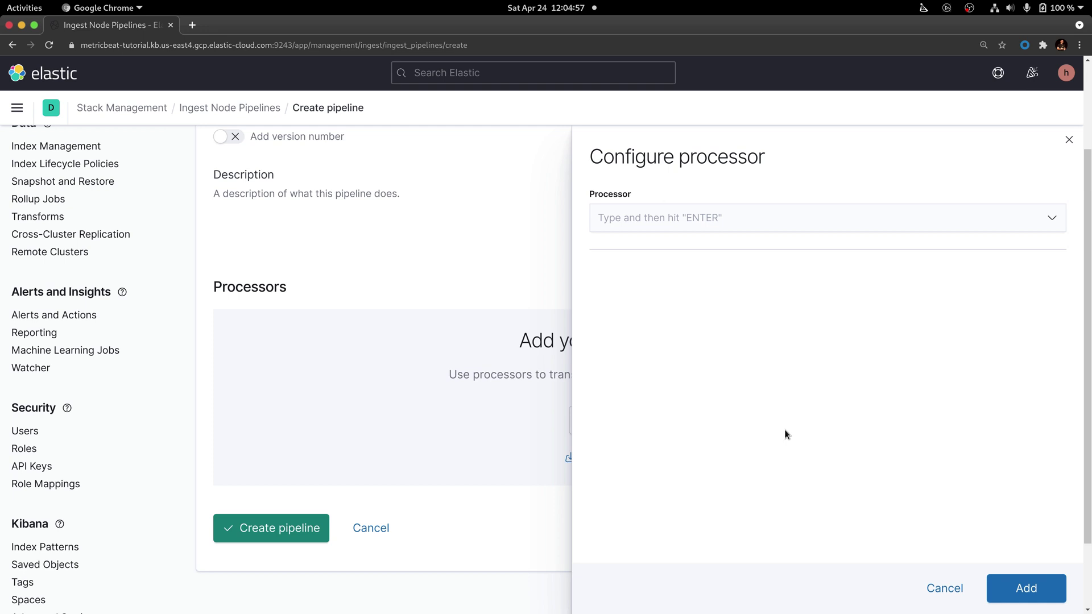
{"action": "left_click", "coordinate": [689, 218]}
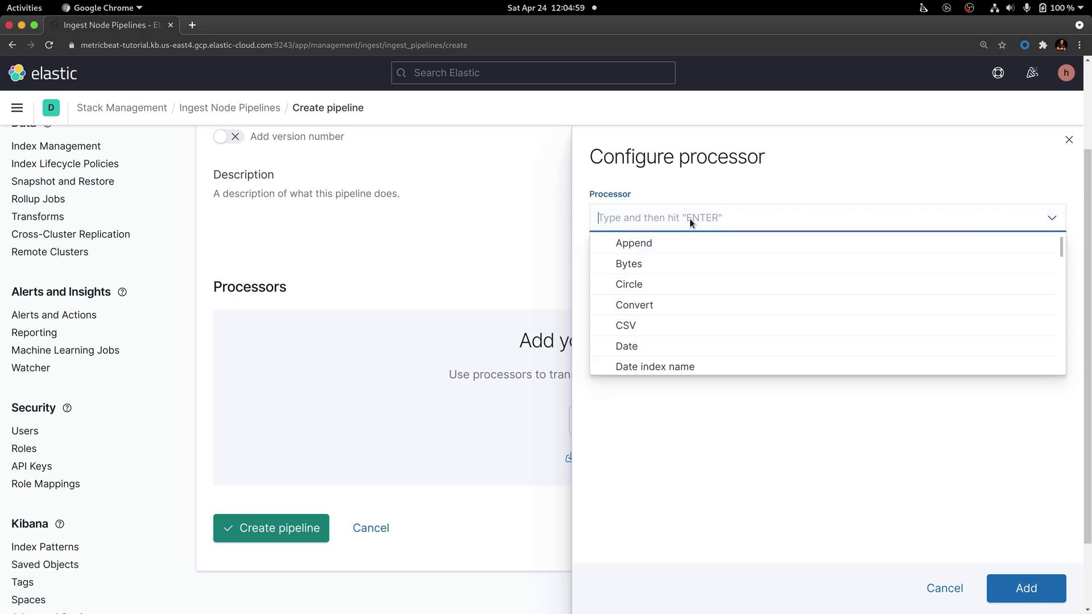
{"action": "type", "text": "Set"}
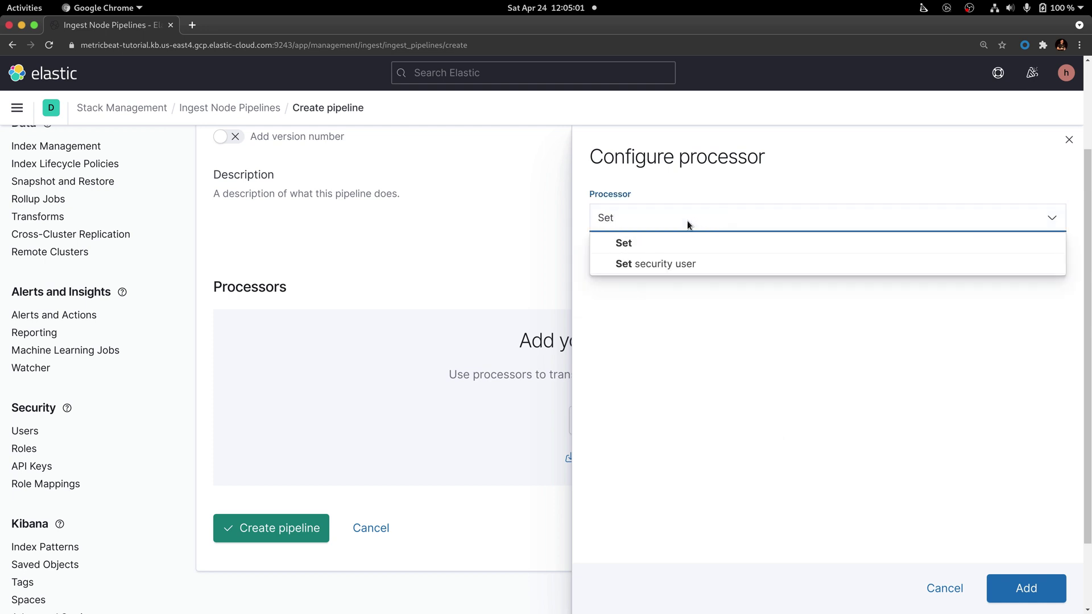
{"action": "left_click", "coordinate": [625, 243]}
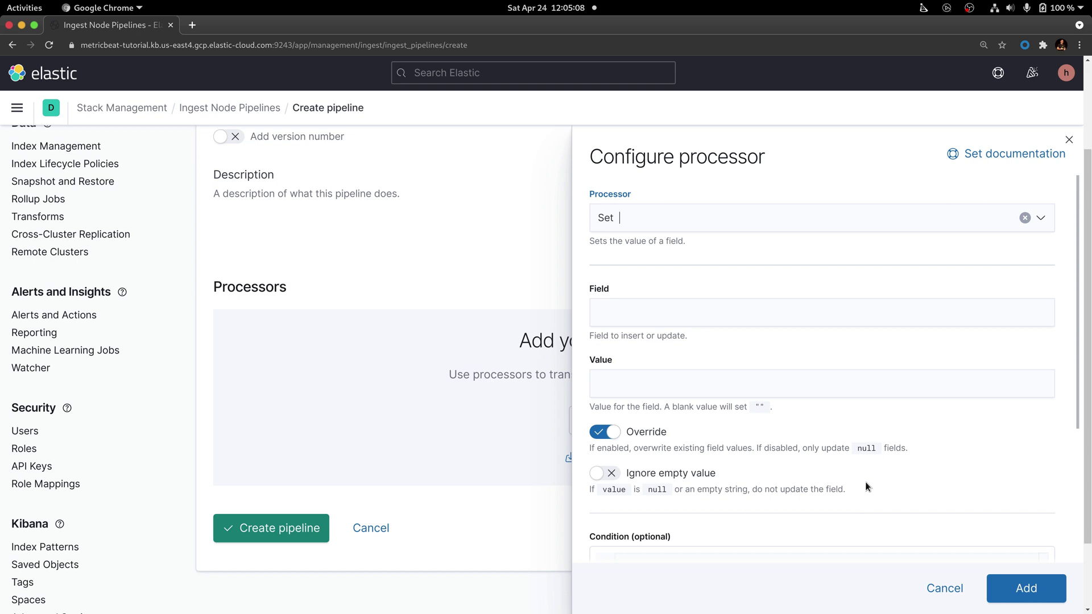
{"action": "left_click", "coordinate": [825, 316]}
{"action": "type", "text": "current.status"}
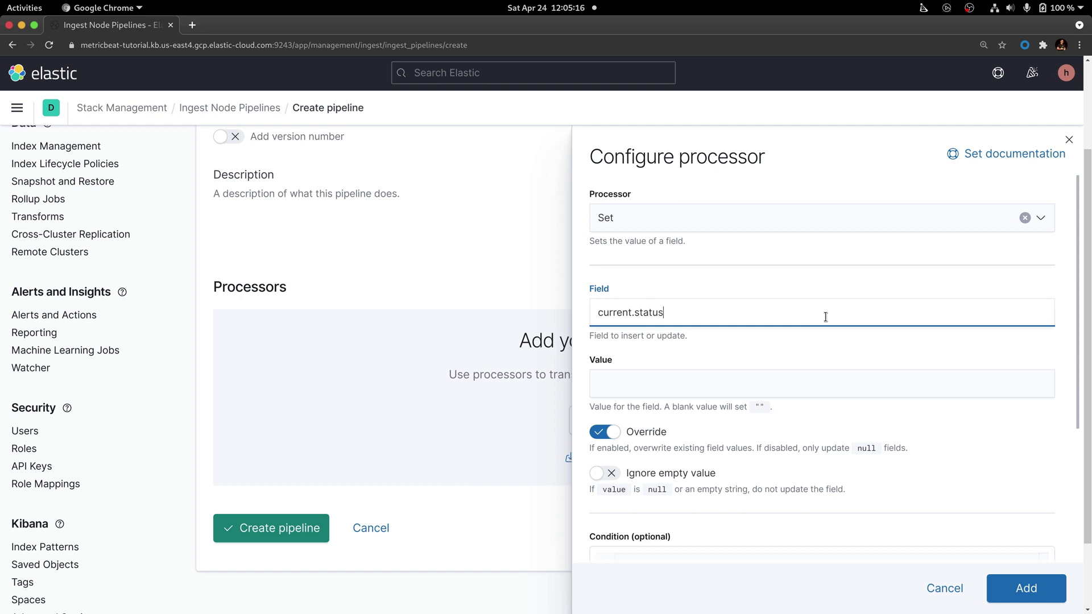
{"action": "left_click", "coordinate": [816, 387]}
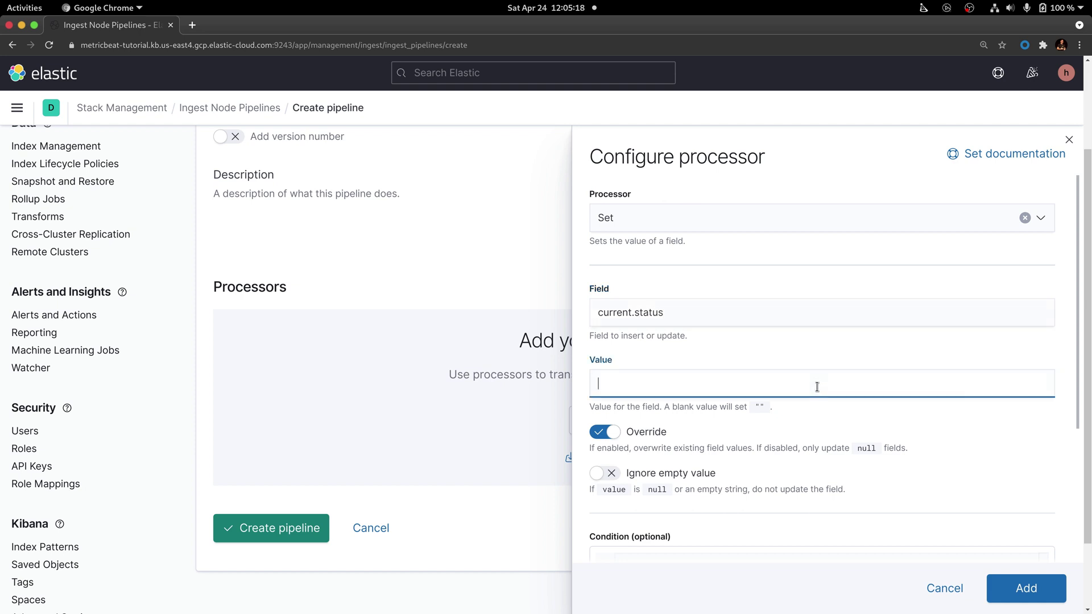
{"action": "type", "text": "underutilized"}
Set the processor's condition to ctx.metricset.name == "process_summary" && ctx.system.process.summary.total == ctx.system.process.summary.idle + ctx.system.process.summary.sleeping and review it
{"action": "left_click_drag", "start_coordinate": [1076, 380], "coordinate": [1068, 456]}
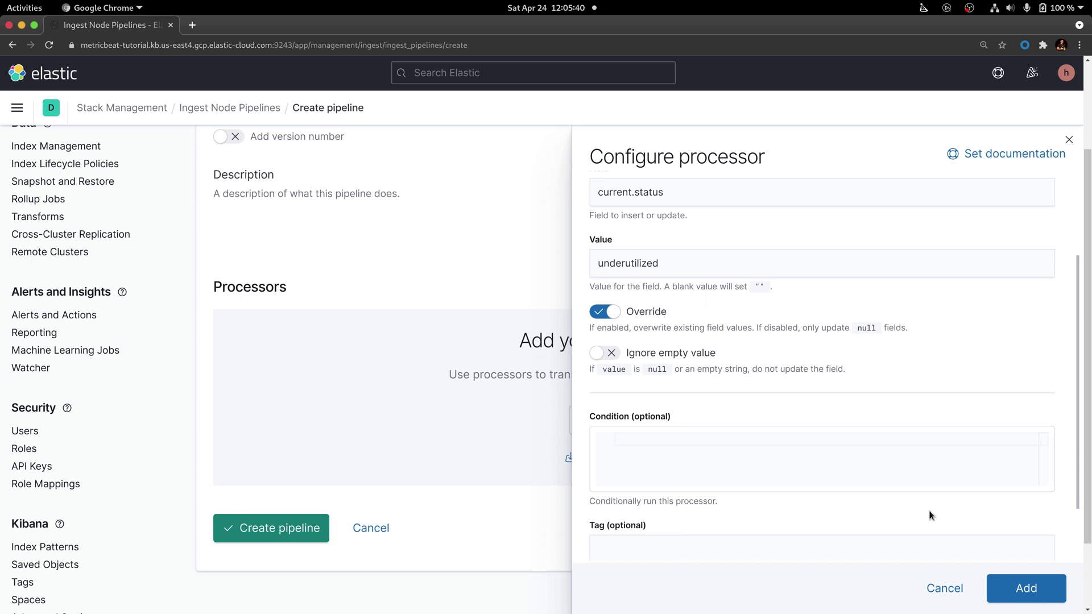
{"action": "left_click", "coordinate": [836, 455]}
{"action": "key", "text": "ctrl+v"}
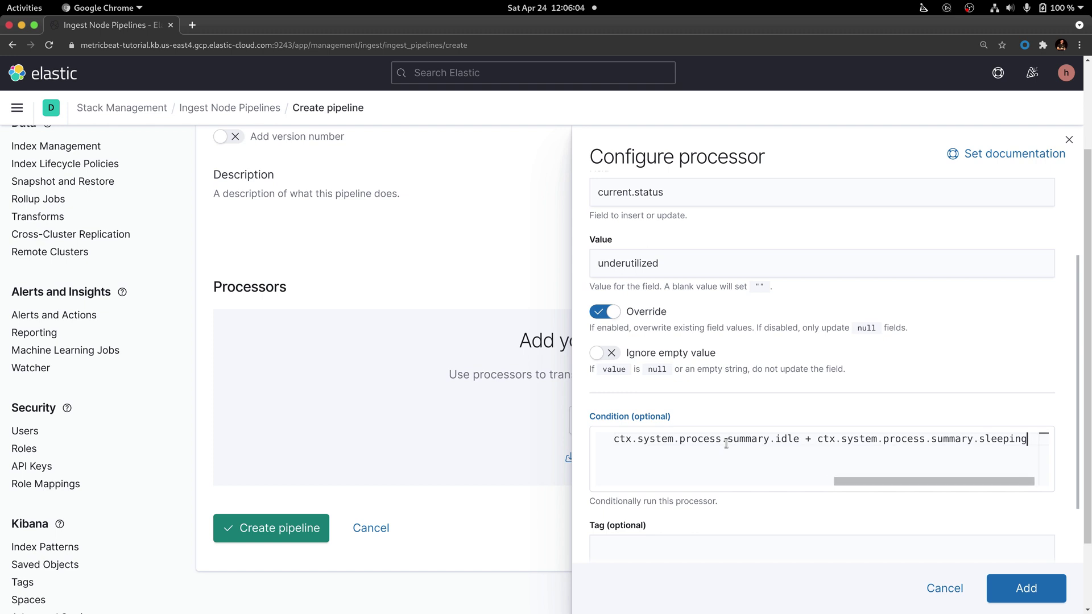
{"action": "key", "text": "Home"}
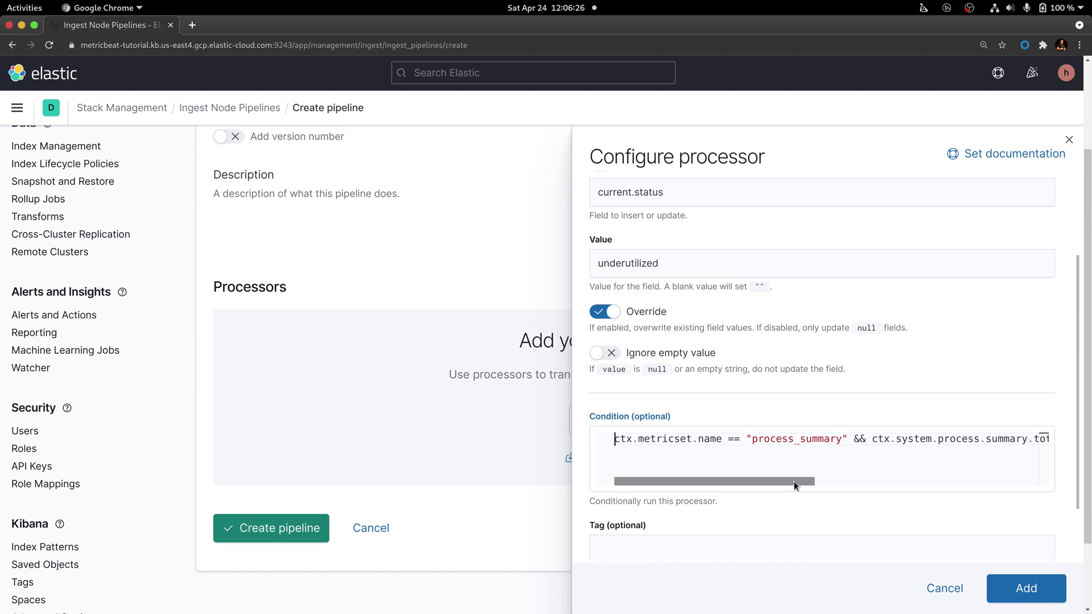
{"action": "scroll", "coordinate": [793, 480], "scroll_direction": "right", "scroll_amount": 3}
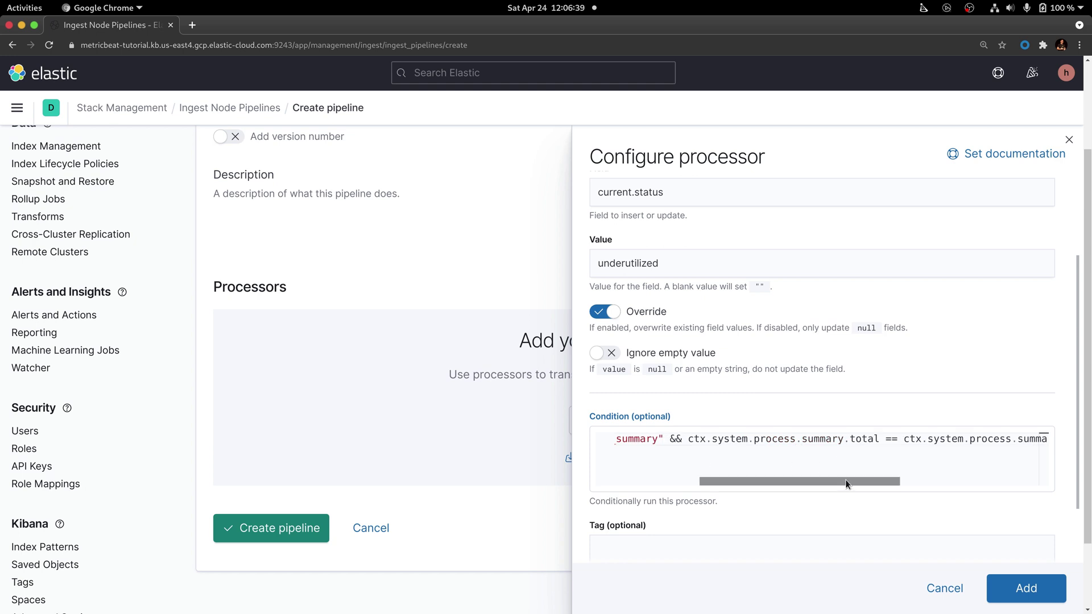
Review the full condition of the Set processor and add the processor to the pipeline
{"action": "left_click_drag", "start_coordinate": [845, 482], "coordinate": [984, 479]}
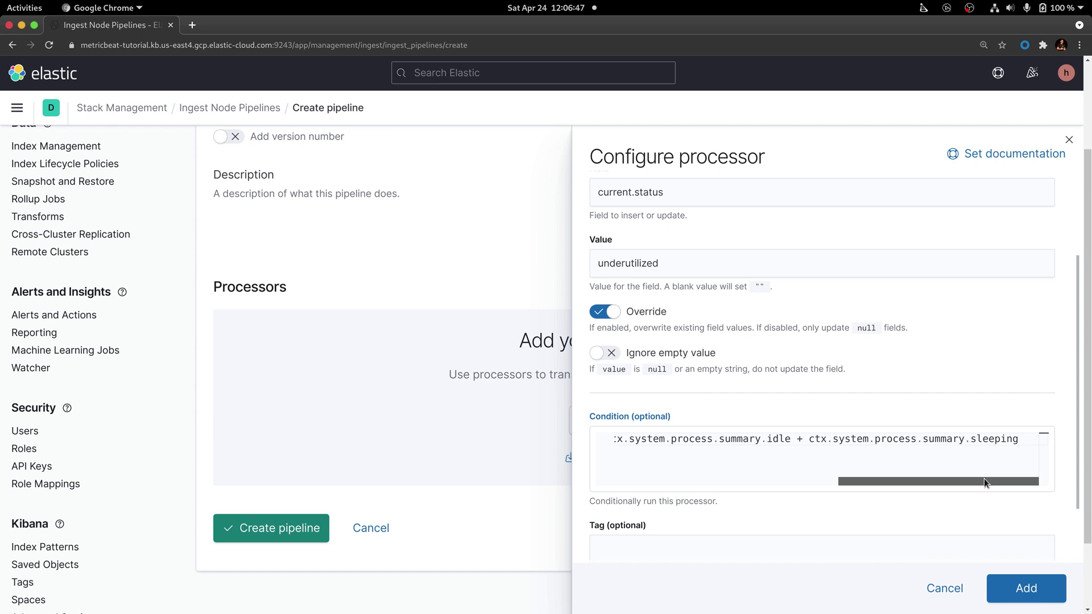
{"action": "left_click_drag", "start_coordinate": [984, 479], "coordinate": [741, 489]}
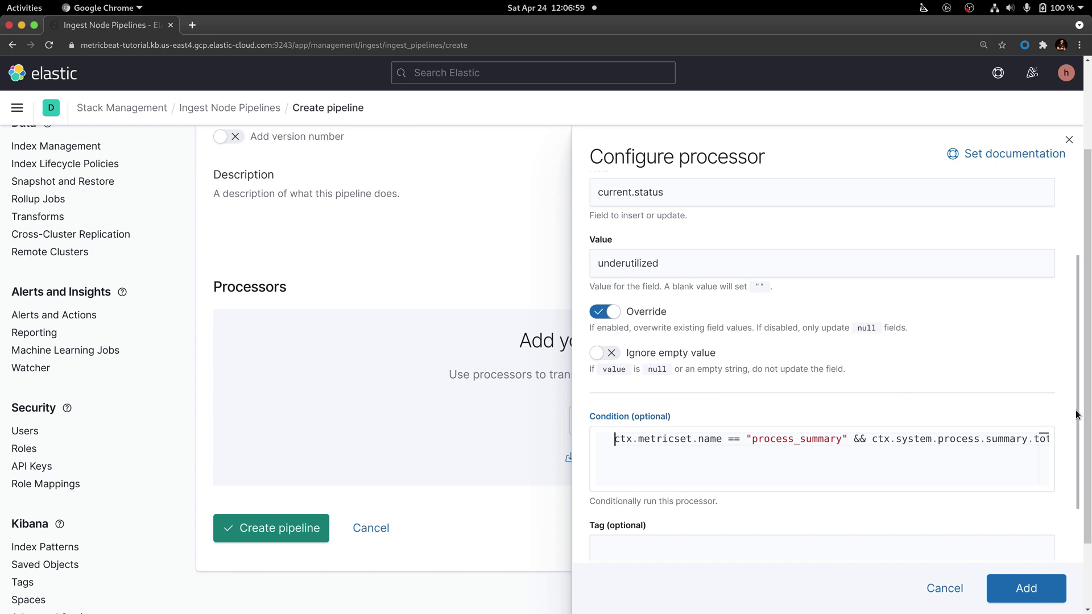
{"action": "left_click_drag", "start_coordinate": [1077, 411], "coordinate": [1071, 488]}
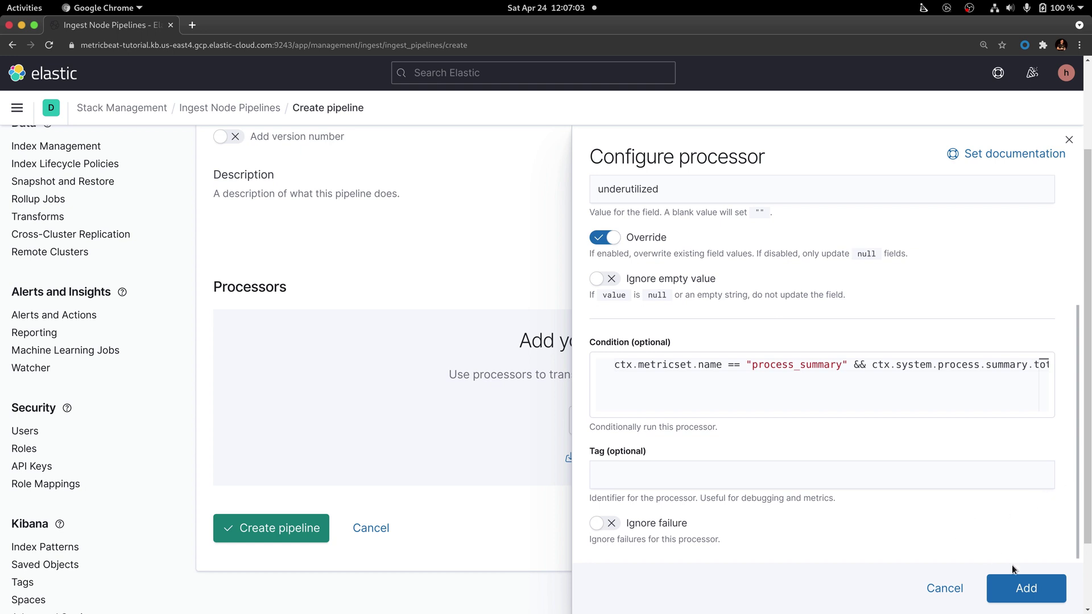
{"action": "left_click", "coordinate": [1023, 587]}
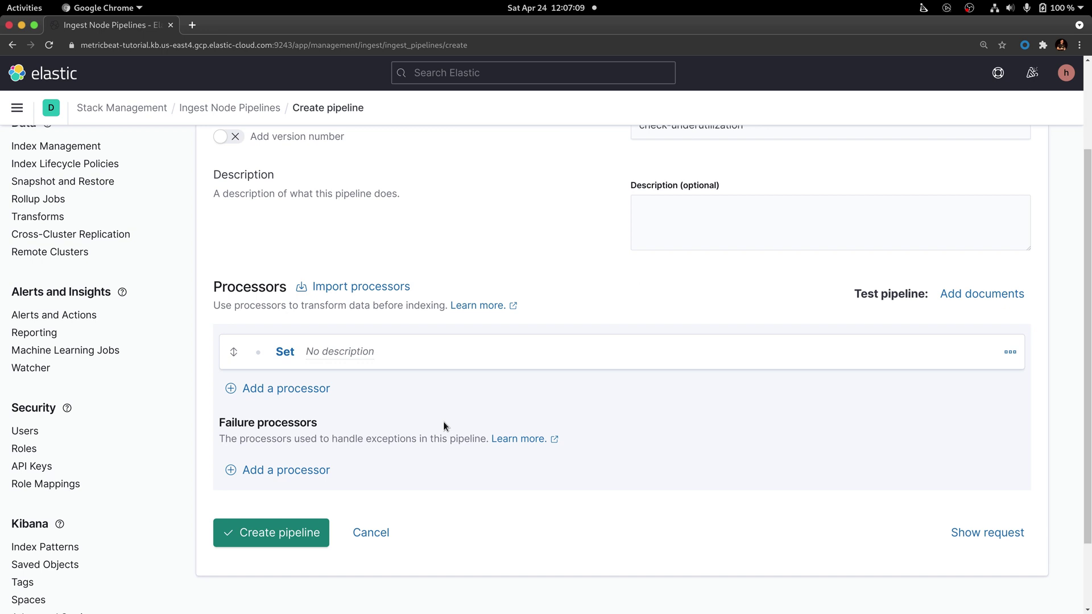
Give the Set processor the description Check Underutilization
{"action": "left_click", "coordinate": [340, 353]}
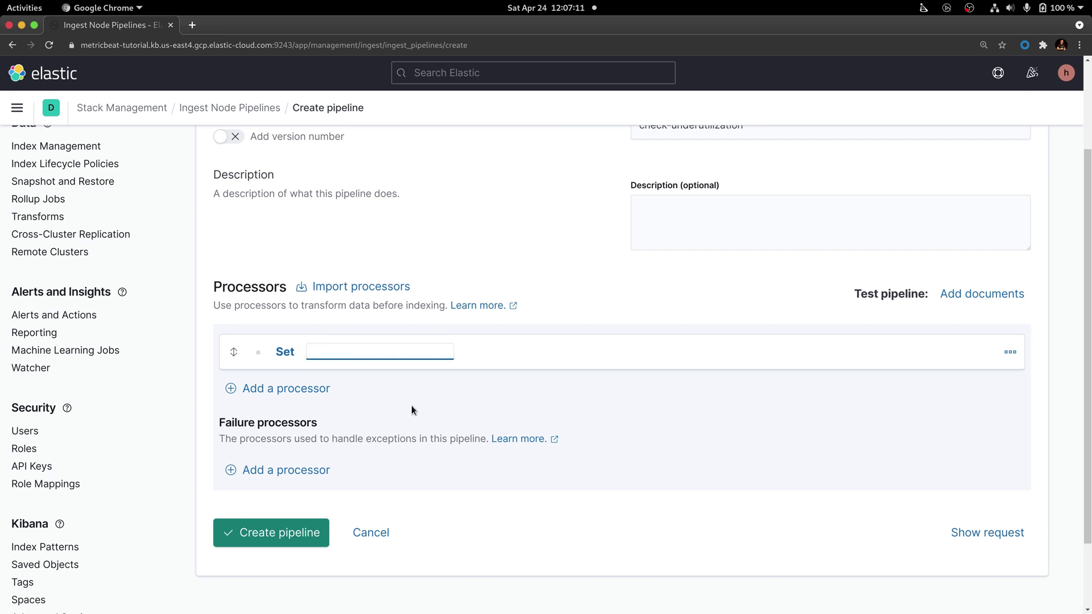
{"action": "type", "text": "Check Underutilization"}
{"action": "key", "text": "Return"}
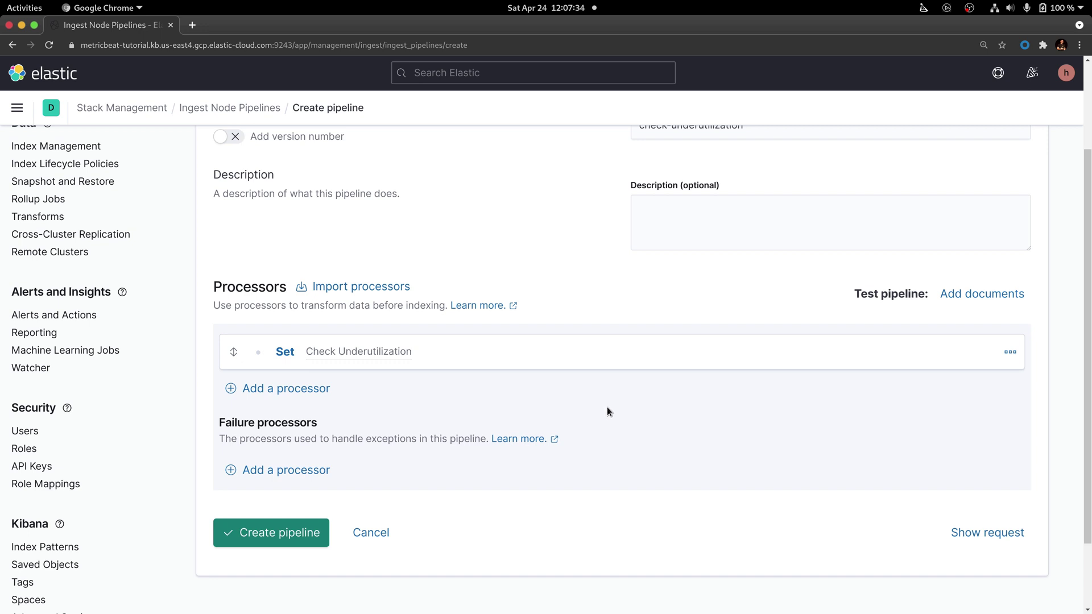
Add a pipeline test document from index metricbeat-7.12.0-2021.04.20-000001 with document ID -INTBHkBZhX8heAqSoTR
{"action": "left_click", "coordinate": [971, 299]}
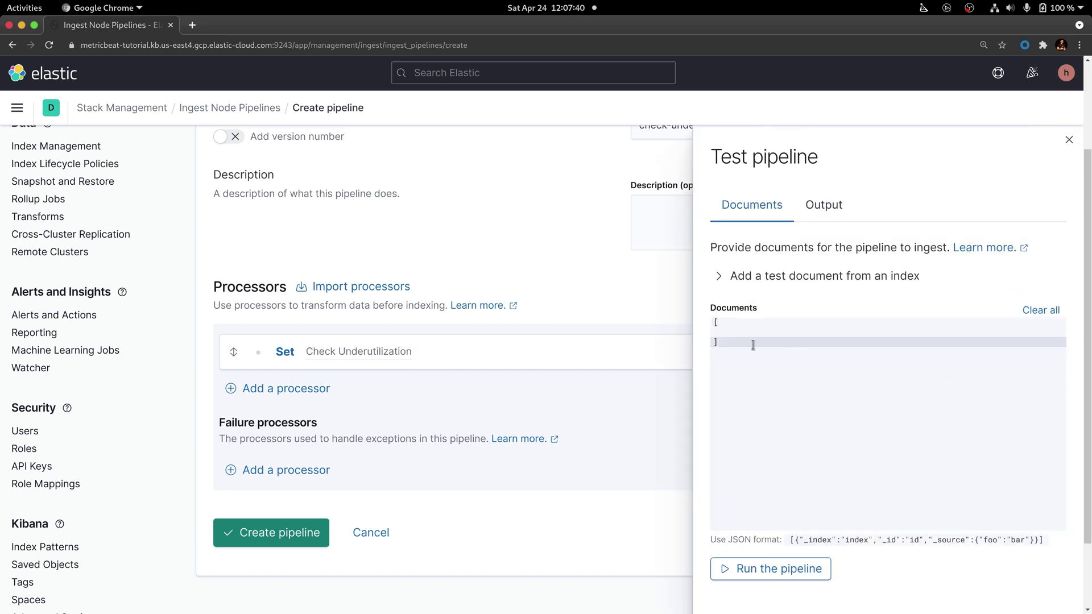
{"action": "left_click", "coordinate": [718, 332]}
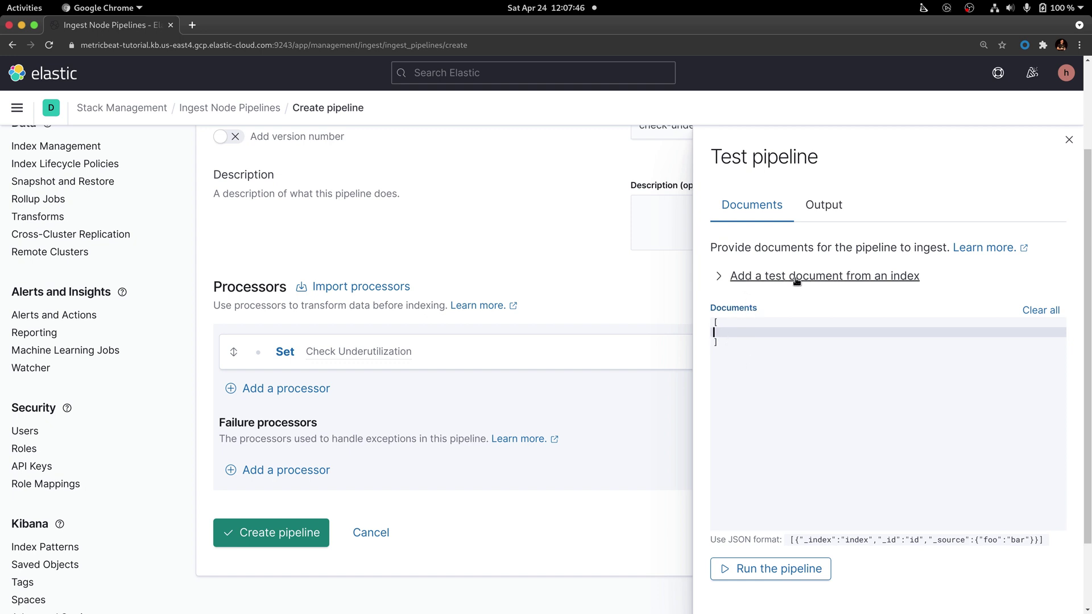
{"action": "left_click", "coordinate": [884, 278]}
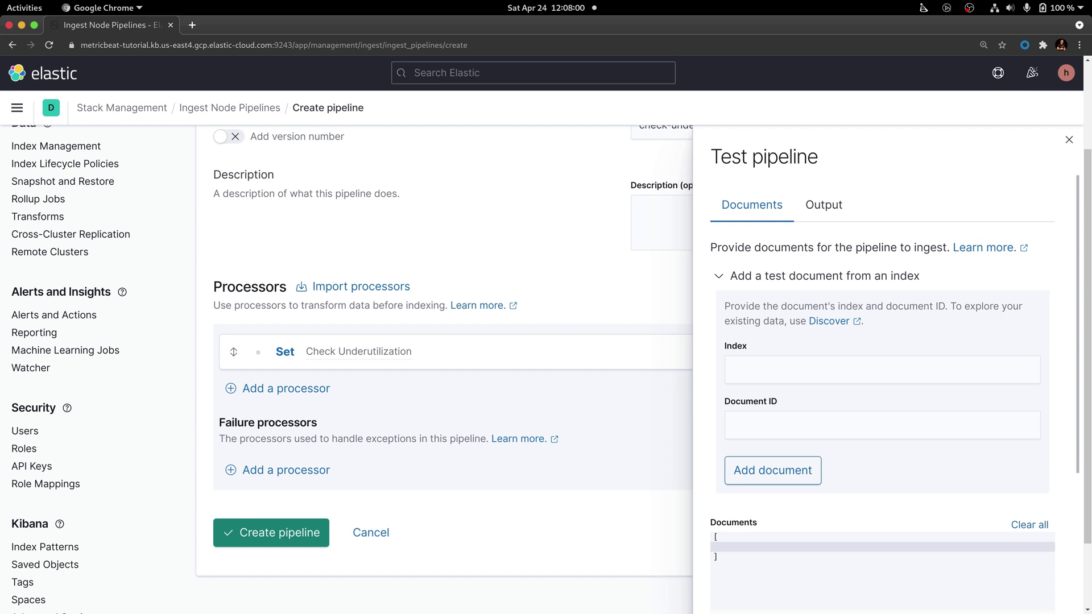
{"action": "left_click", "coordinate": [788, 370]}
{"action": "type", "text": "metricbeat-7.12.0-2021.04.20-000001"}
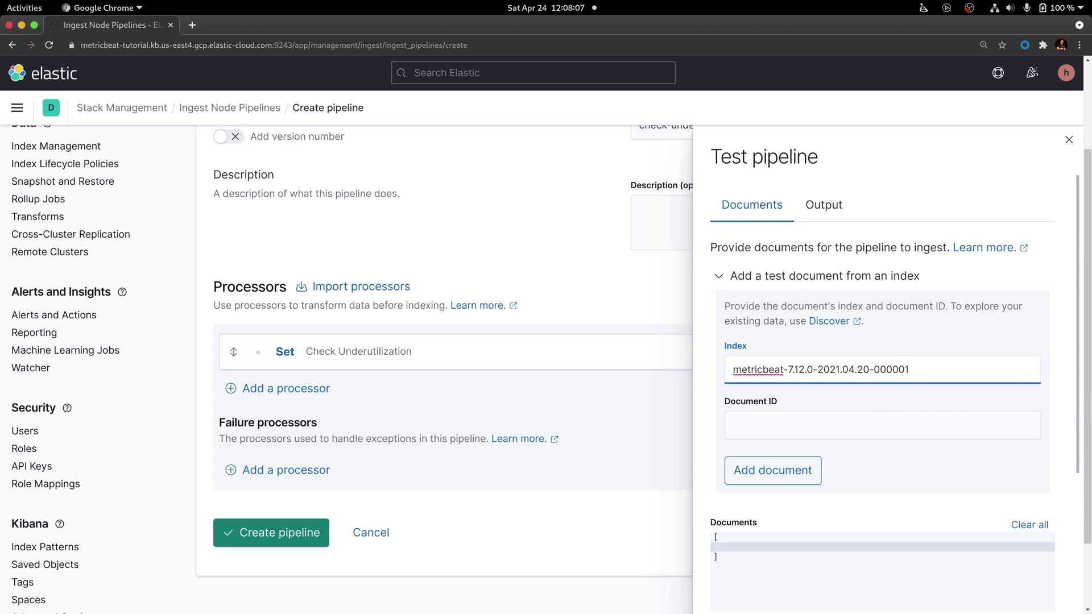
{"action": "key", "text": "alt+Tab"}
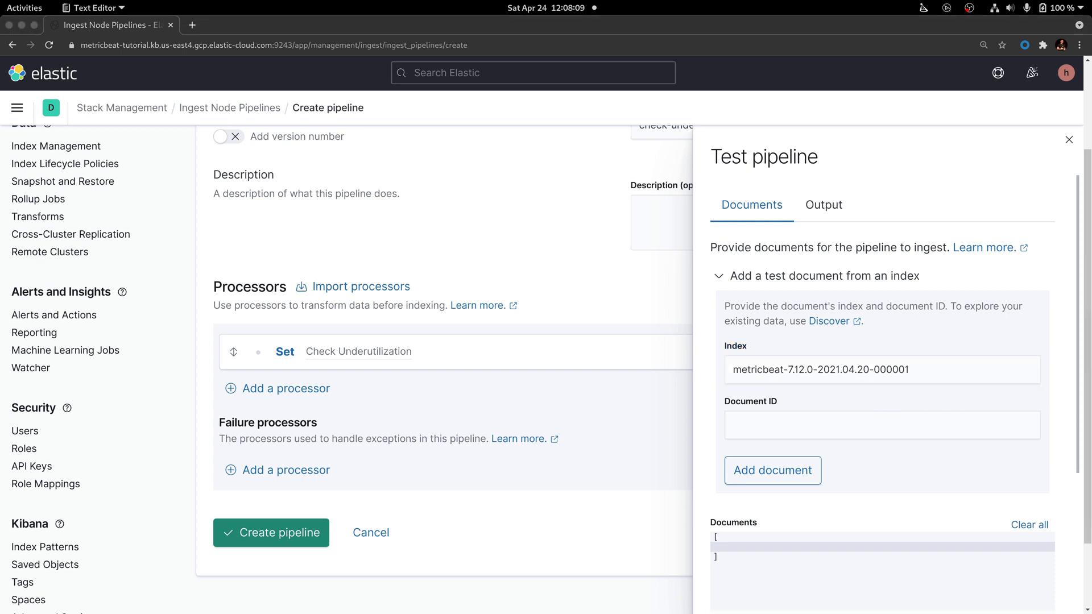
{"action": "left_click", "coordinate": [734, 425]}
{"action": "type", "text": "-INTBHkBZhX8heAqSoTR"}
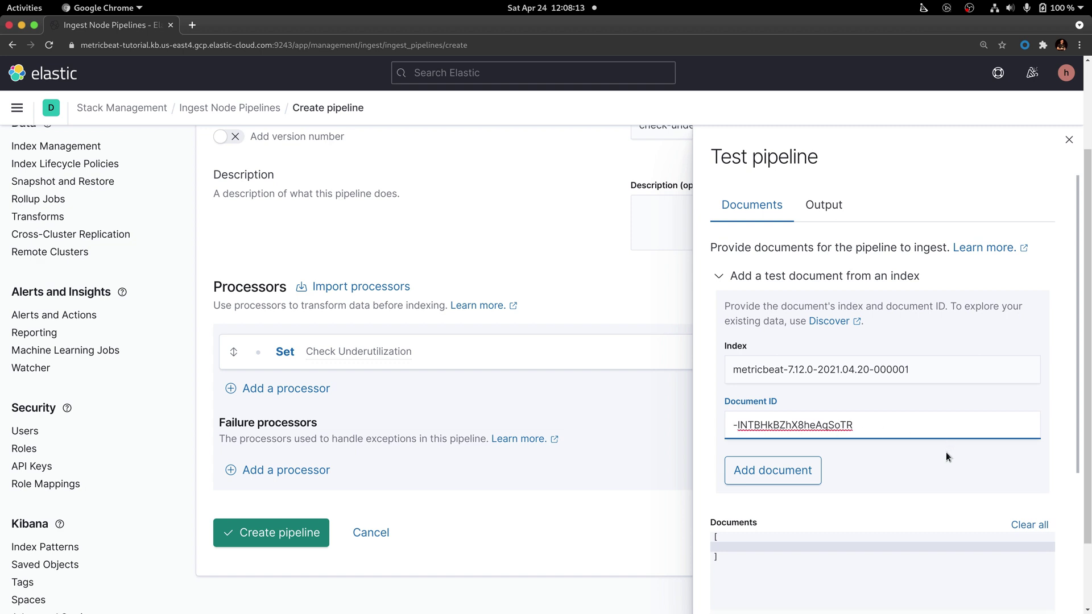
{"action": "left_click", "coordinate": [803, 471]}
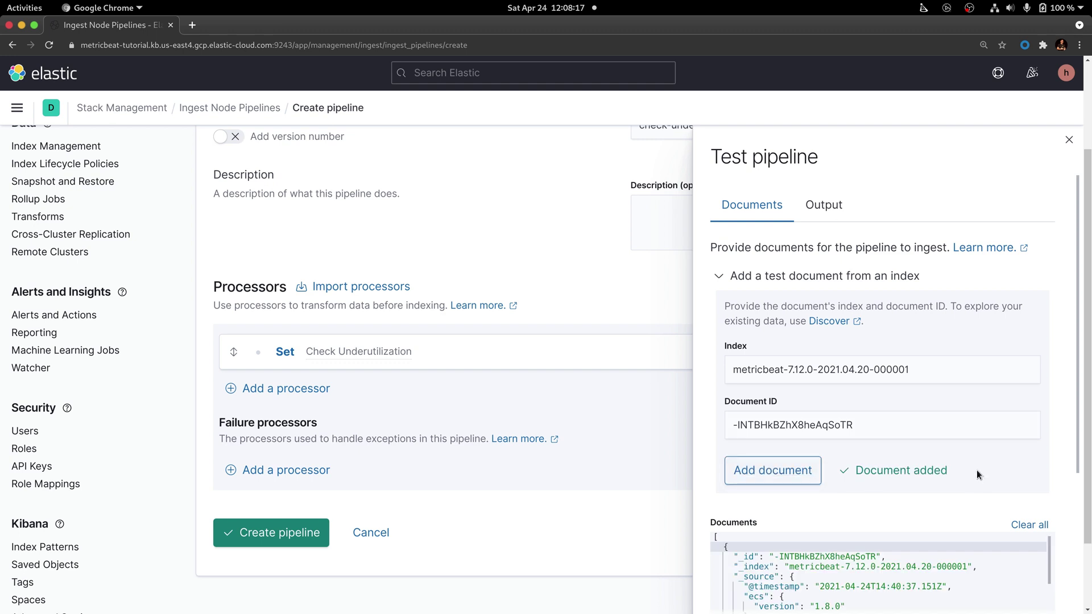
Run the pipeline on the test document and examine current.status and system.process.summary in the output
{"action": "left_click", "coordinate": [718, 276]}
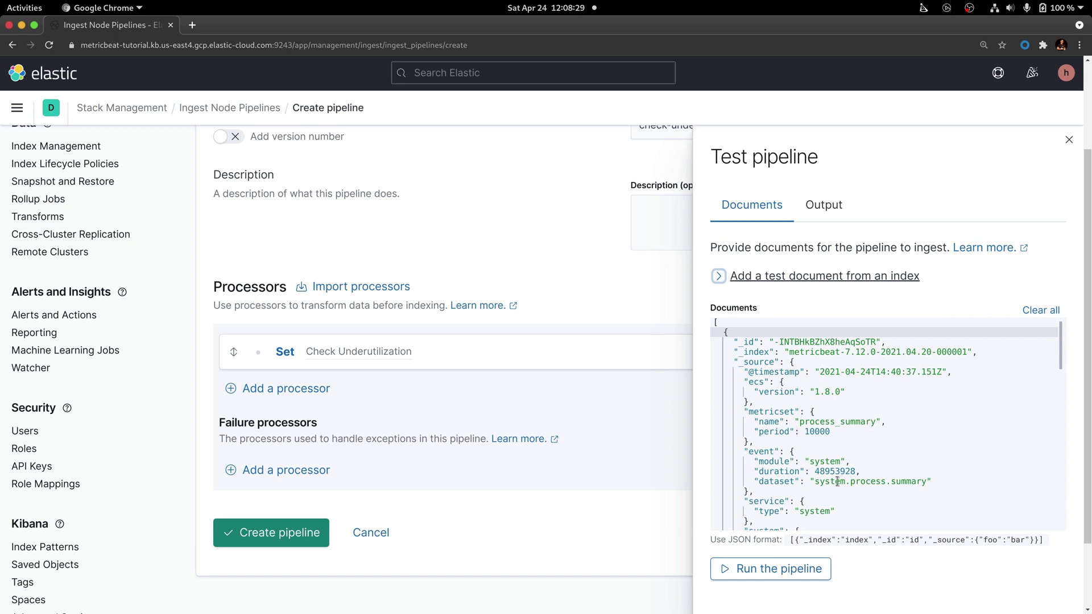
{"action": "left_click", "coordinate": [787, 569]}
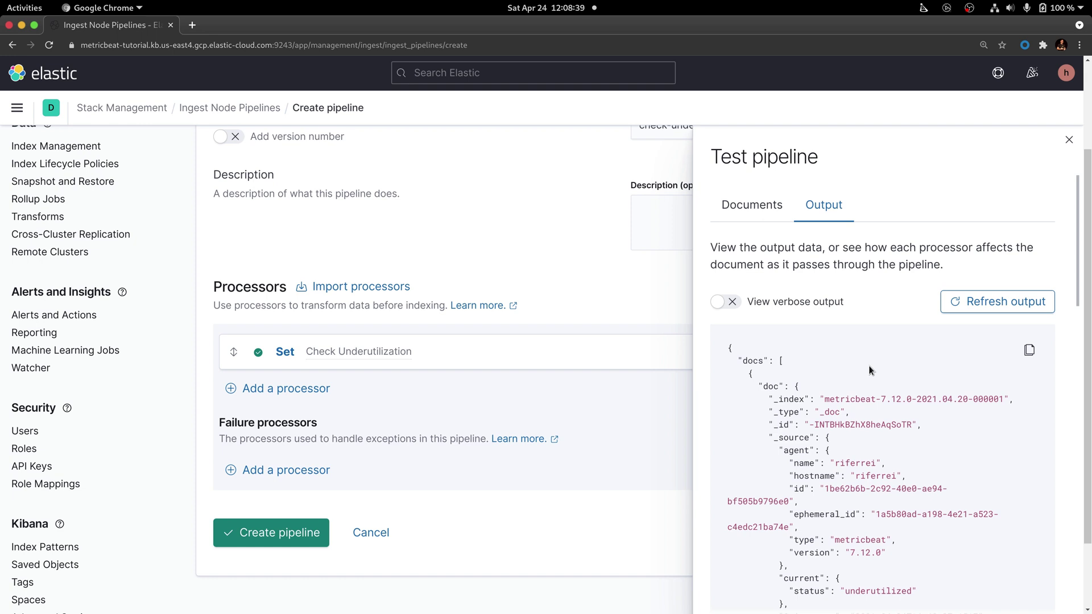
{"action": "scroll", "coordinate": [868, 366], "scroll_direction": "down", "scroll_amount": 2}
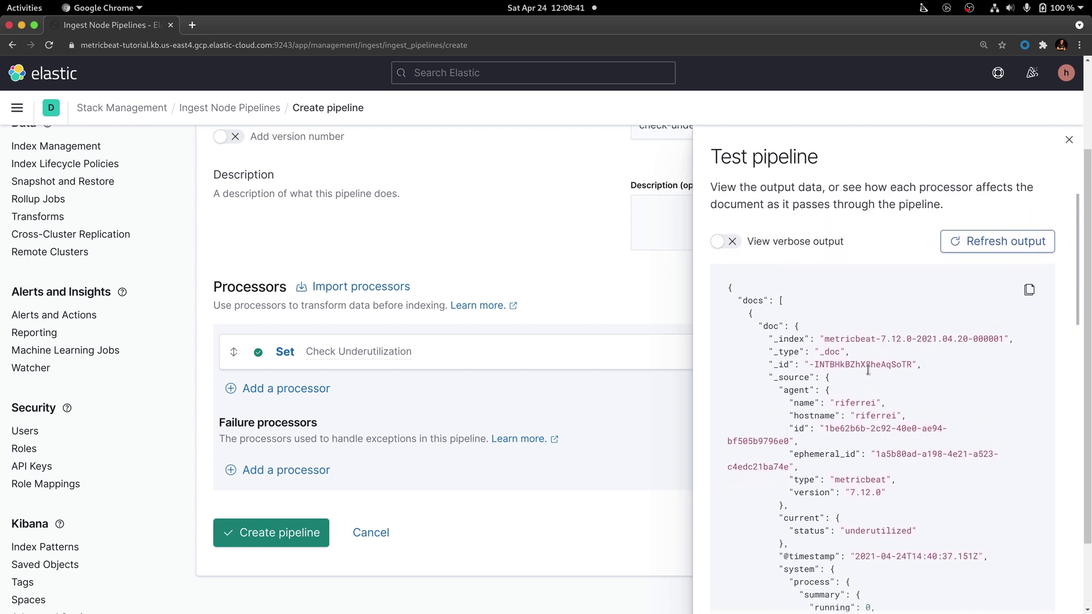
{"action": "scroll", "coordinate": [868, 370], "scroll_direction": "down", "scroll_amount": 3}
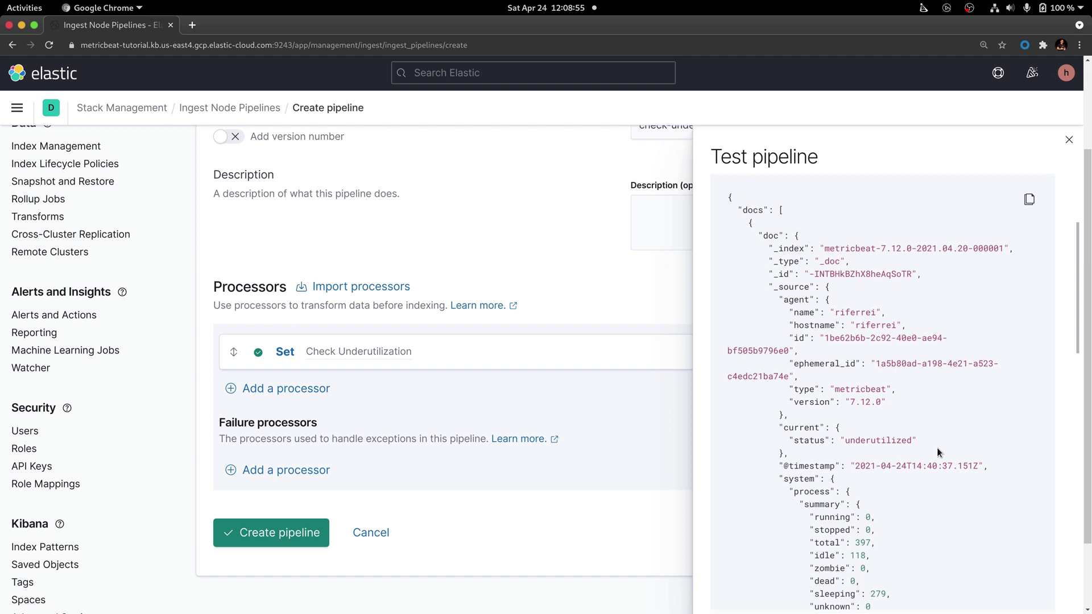
{"action": "scroll", "coordinate": [936, 448], "scroll_direction": "up", "scroll_amount": 3}
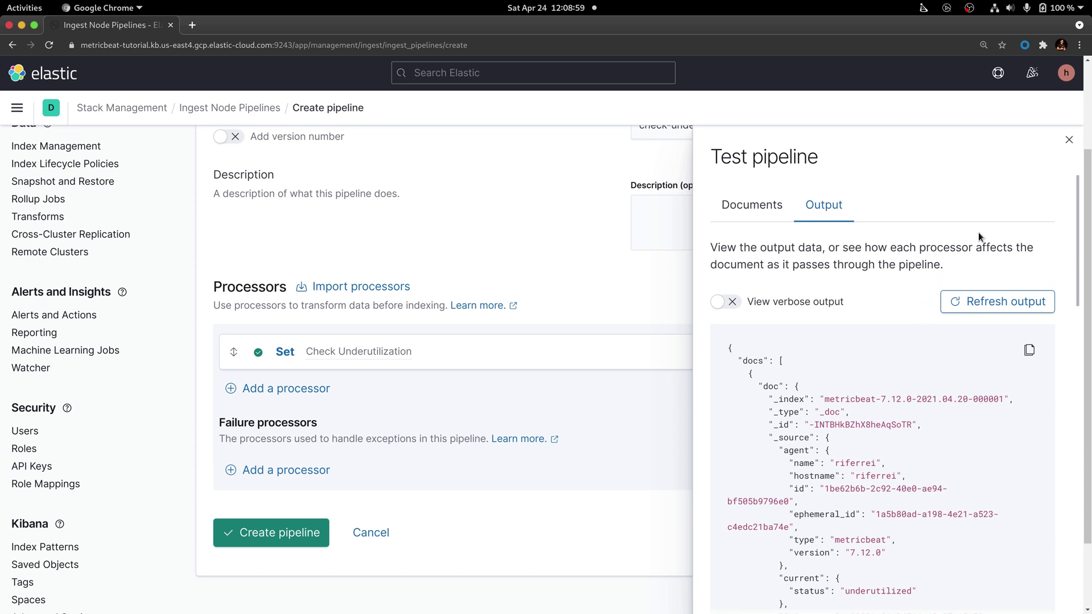
Leave the pipeline test and create the check-underutilization pipeline
{"action": "left_click", "coordinate": [1068, 140]}
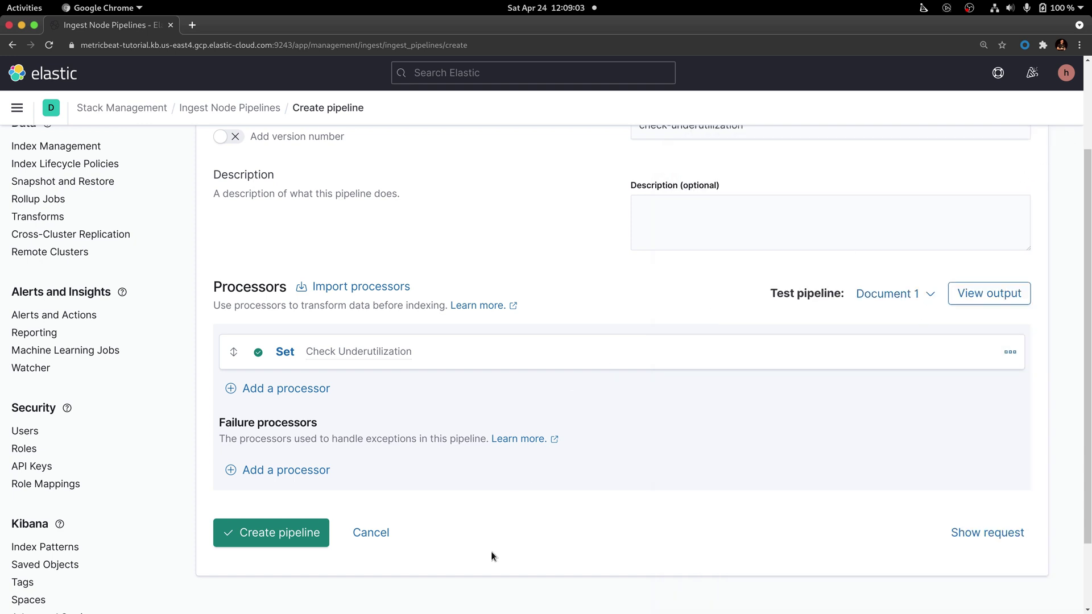
{"action": "left_click", "coordinate": [311, 526]}
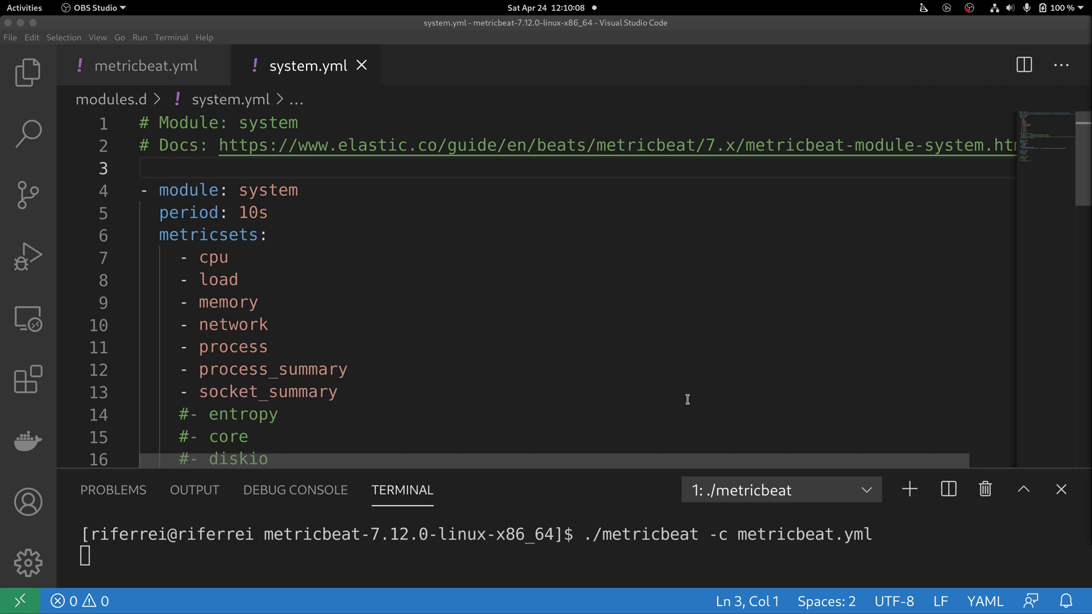
Stop Metricbeat in Visual Studio Code and save metricbeat.yml with pipeline: check-underutilization added below hosts in output.elasticsearch
{"action": "left_click", "coordinate": [892, 536]}
{"action": "key", "text": "ctrl+c"}
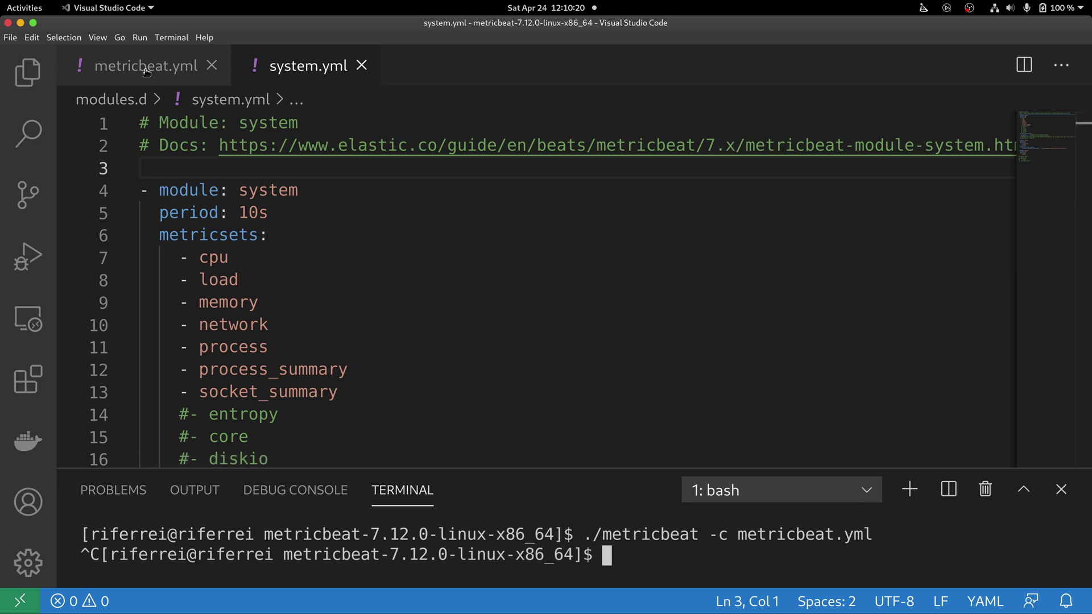
{"action": "left_click", "coordinate": [172, 66]}
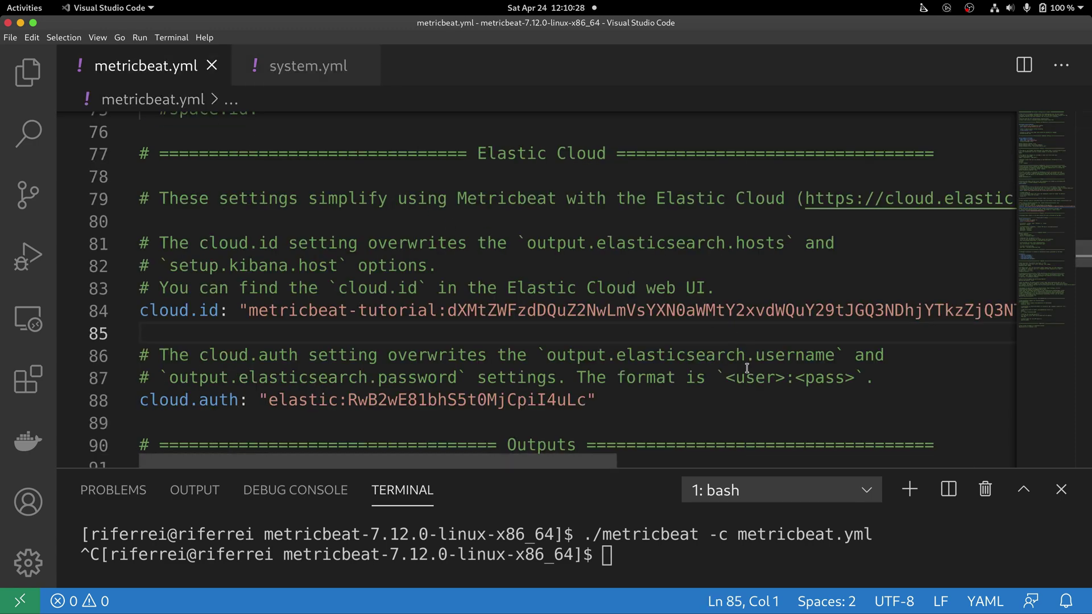
{"action": "scroll", "coordinate": [746, 368], "scroll_direction": "down", "scroll_amount": 5}
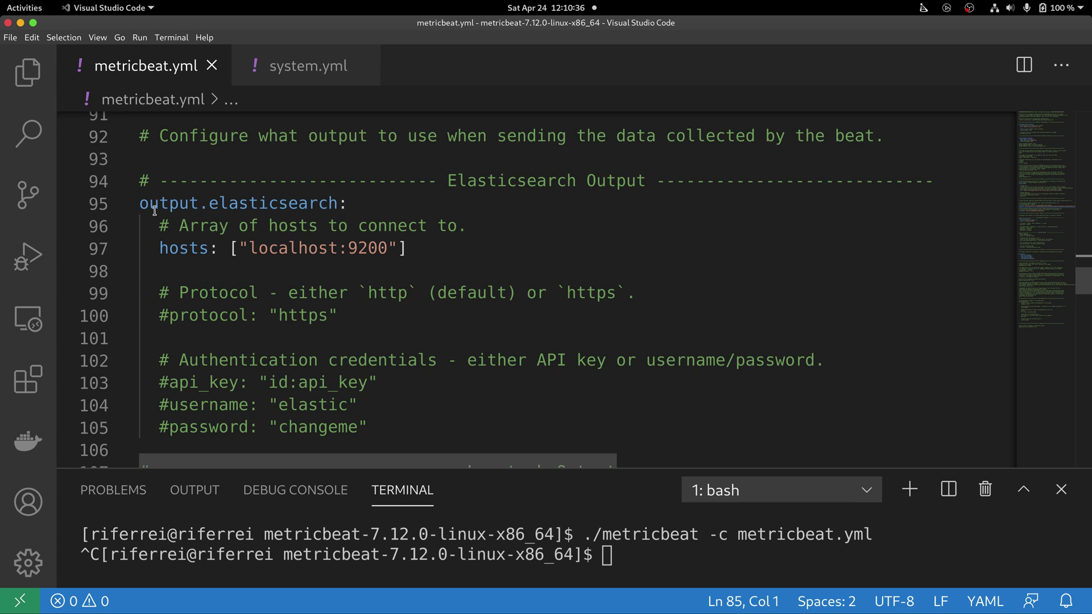
{"action": "left_click", "coordinate": [417, 251]}
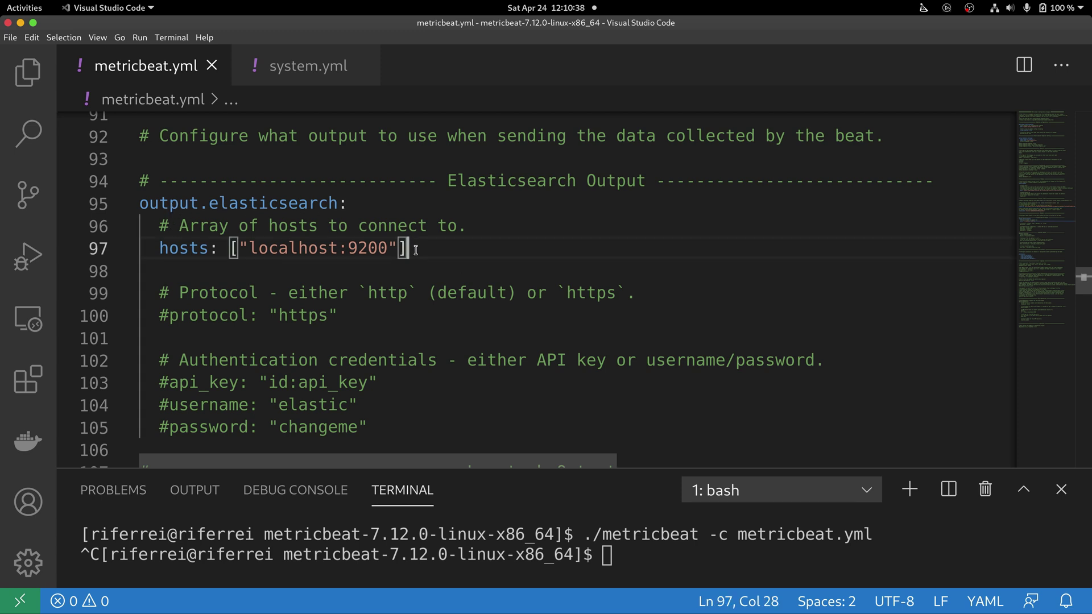
{"action": "key", "text": "Return"}
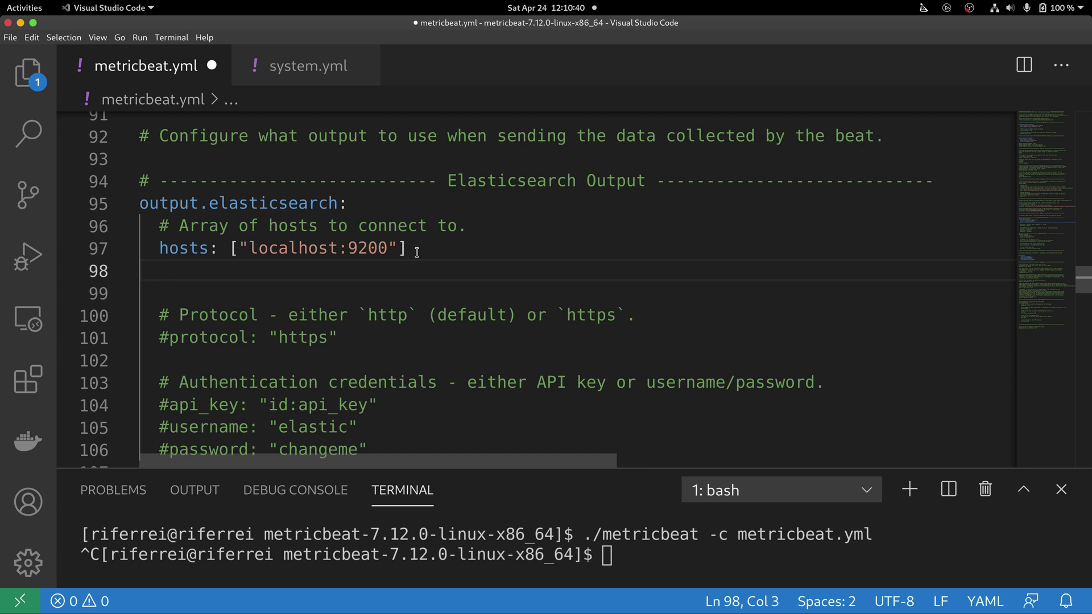
{"action": "type", "text": "pipelin"}
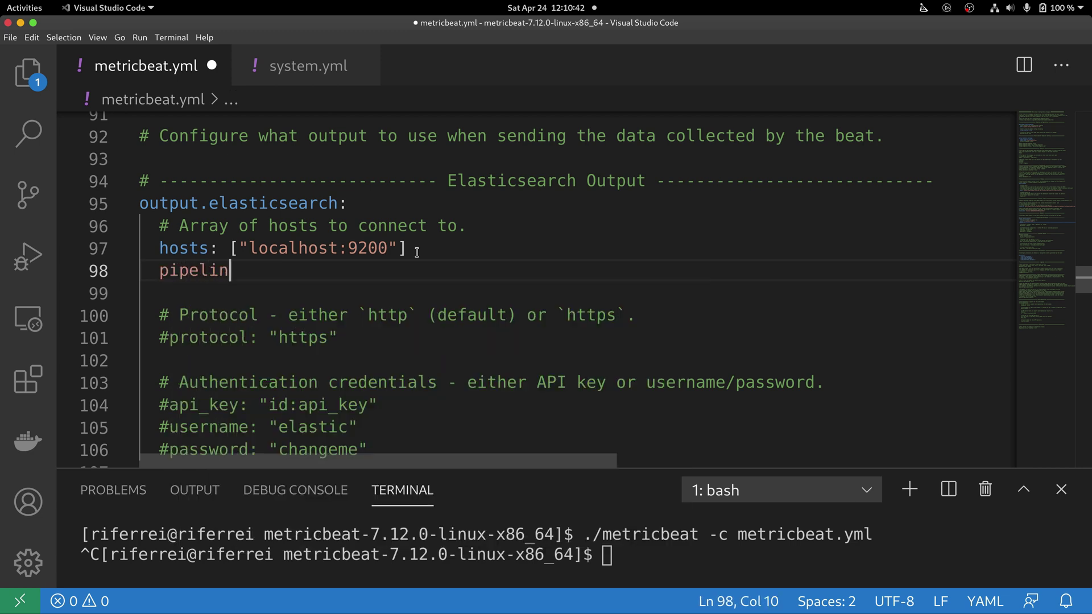
{"action": "type", "text": "e: check-underutilization"}
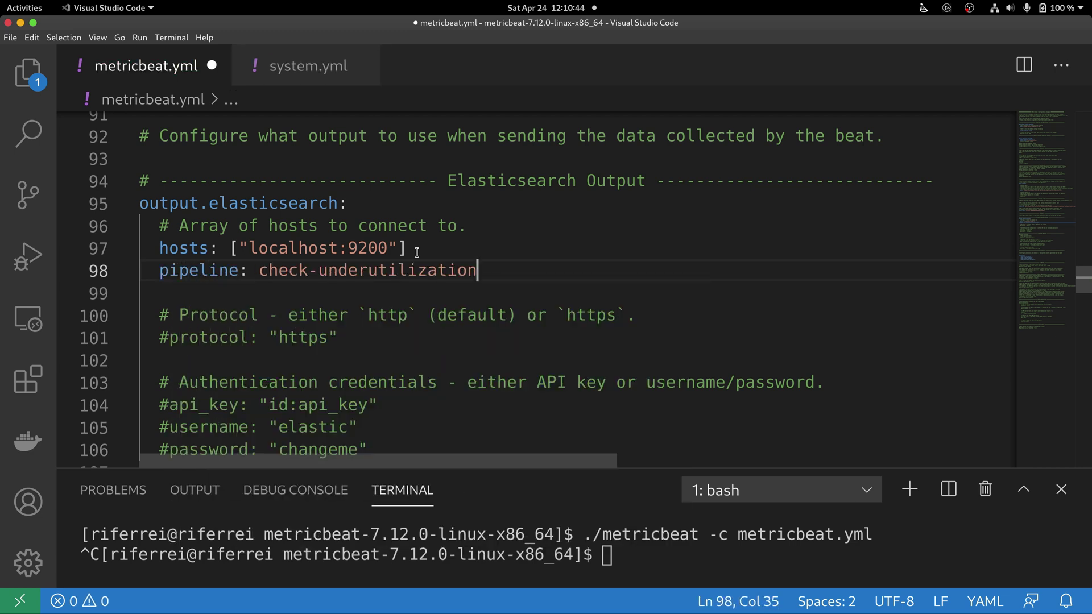
{"action": "key", "text": "ctrl+s"}
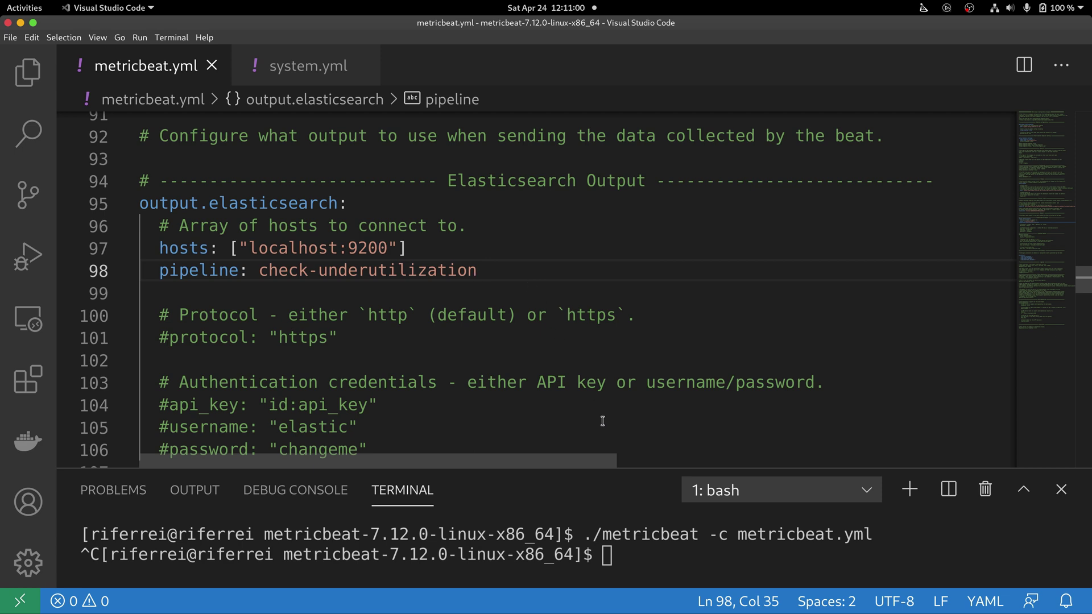
Clear the terminal and restart Metricbeat with ./metricbeat -c metricbeat.yml
{"action": "left_click", "coordinate": [652, 556]}
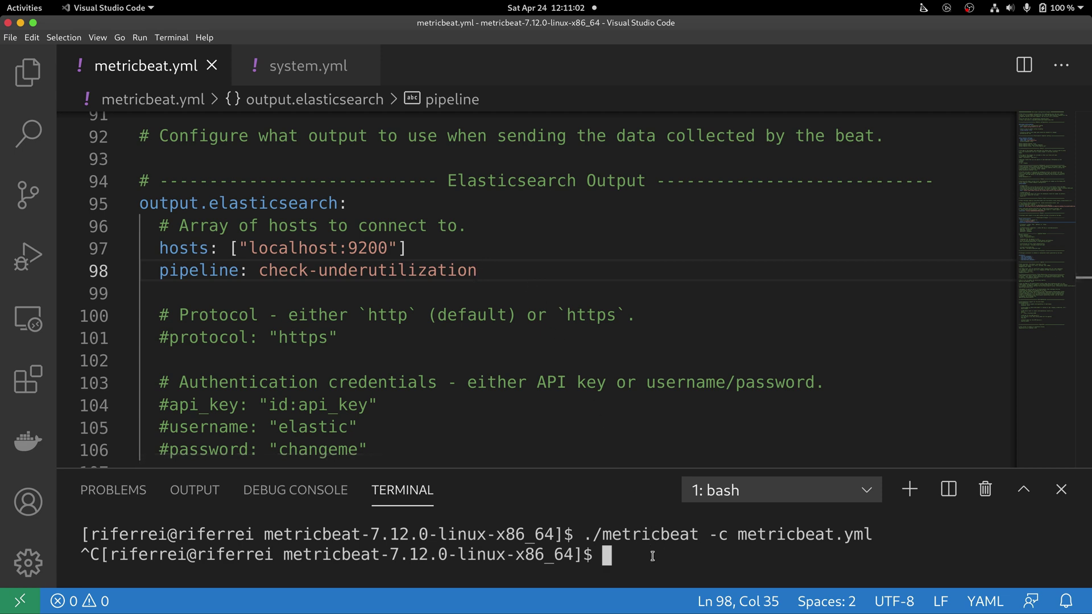
{"action": "type", "text": "clear"}
{"action": "key", "text": "Return"}
{"action": "type", "text": "./metricbeat -c metricbeat.yml"}
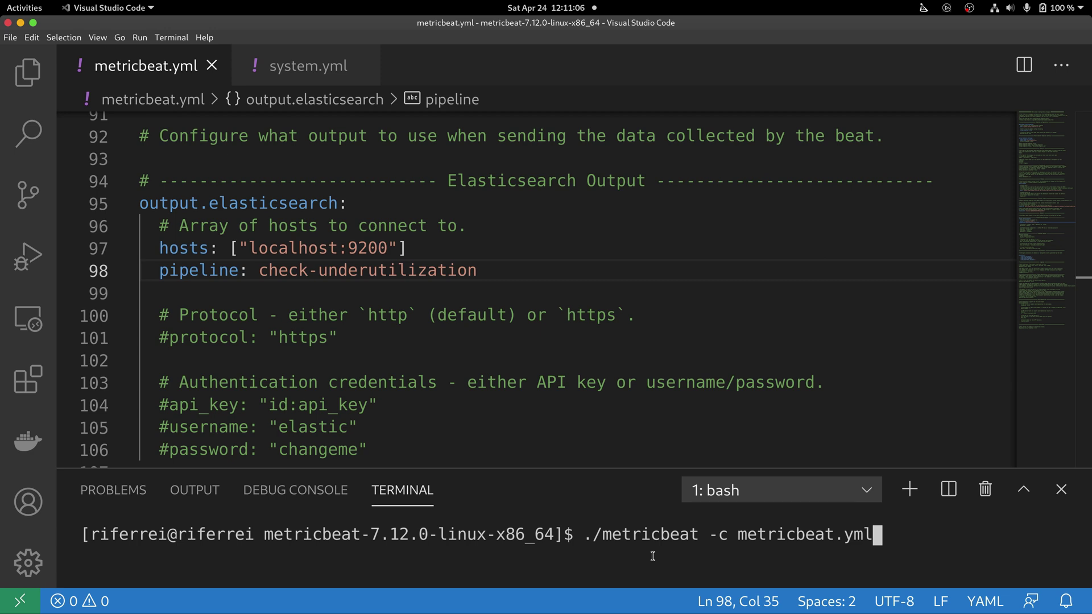
{"action": "key", "text": "Return"}
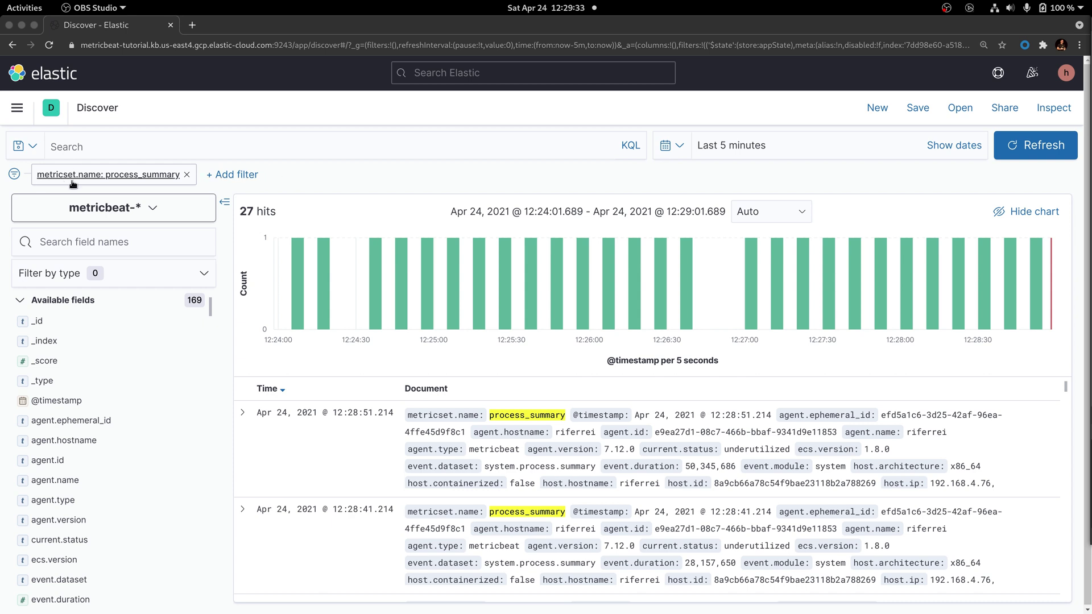
Refresh the process_summary results in Kibana Discover in Chrome and open the newest document on its own page
{"action": "left_click", "coordinate": [325, 180]}
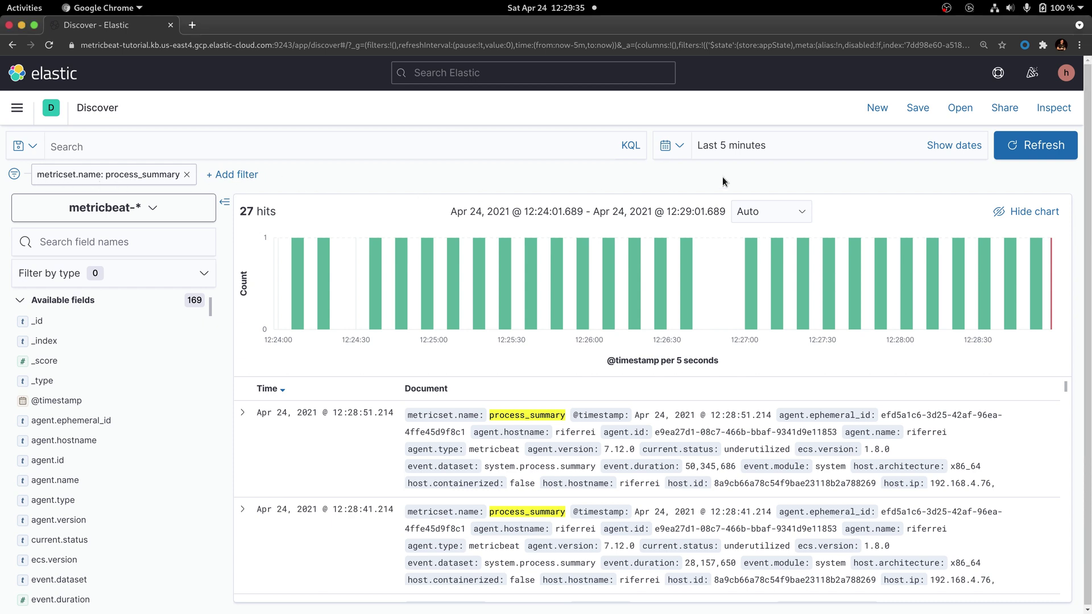
{"action": "left_click", "coordinate": [1022, 157]}
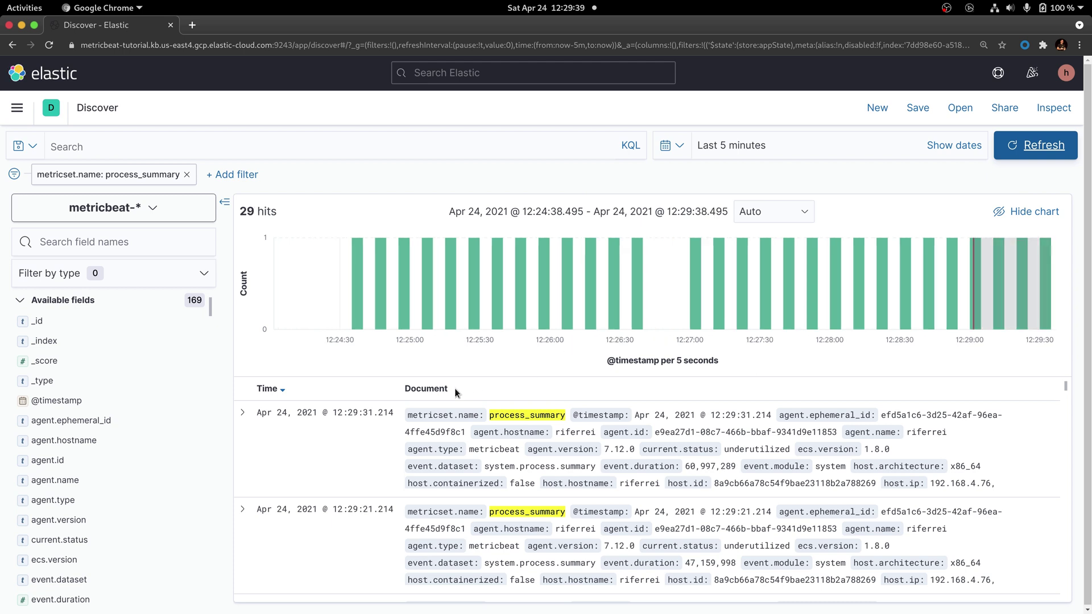
{"action": "left_click", "coordinate": [242, 413]}
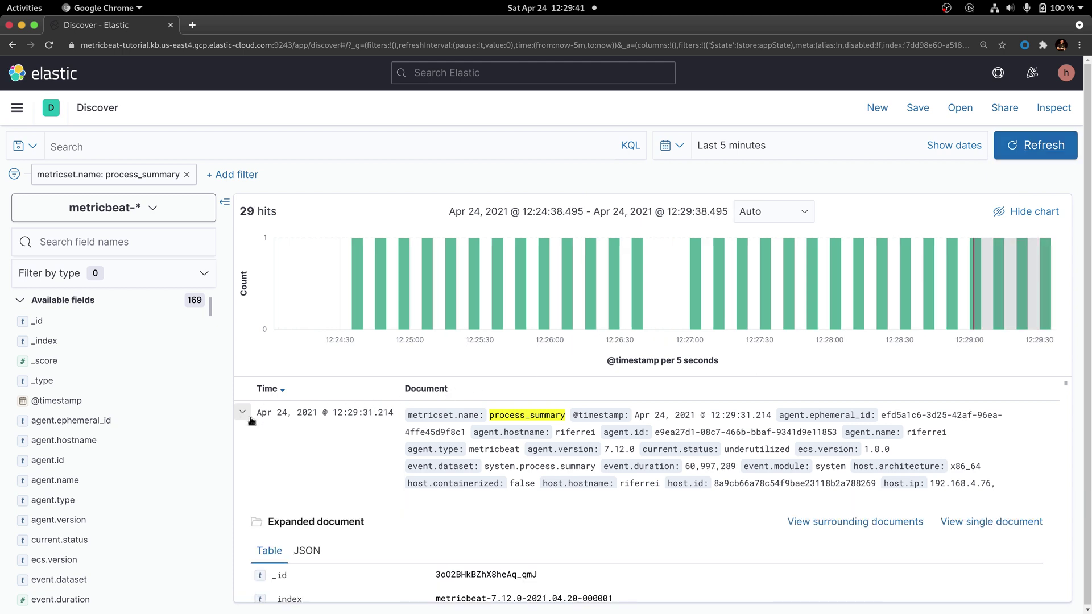
{"action": "scroll", "coordinate": [537, 455], "scroll_direction": "down", "scroll_amount": 2}
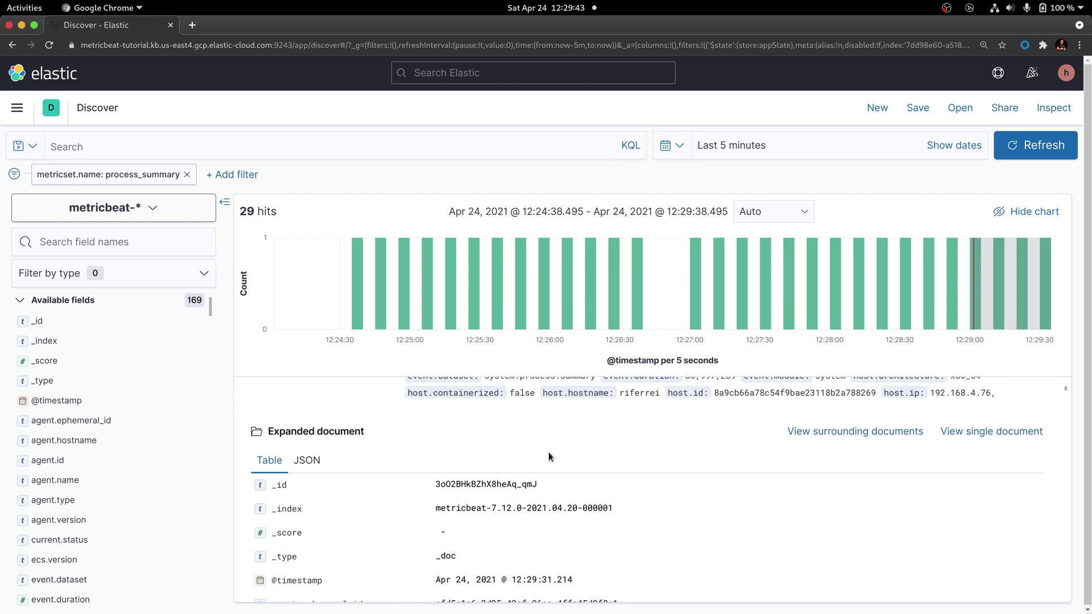
{"action": "left_click", "coordinate": [956, 435]}
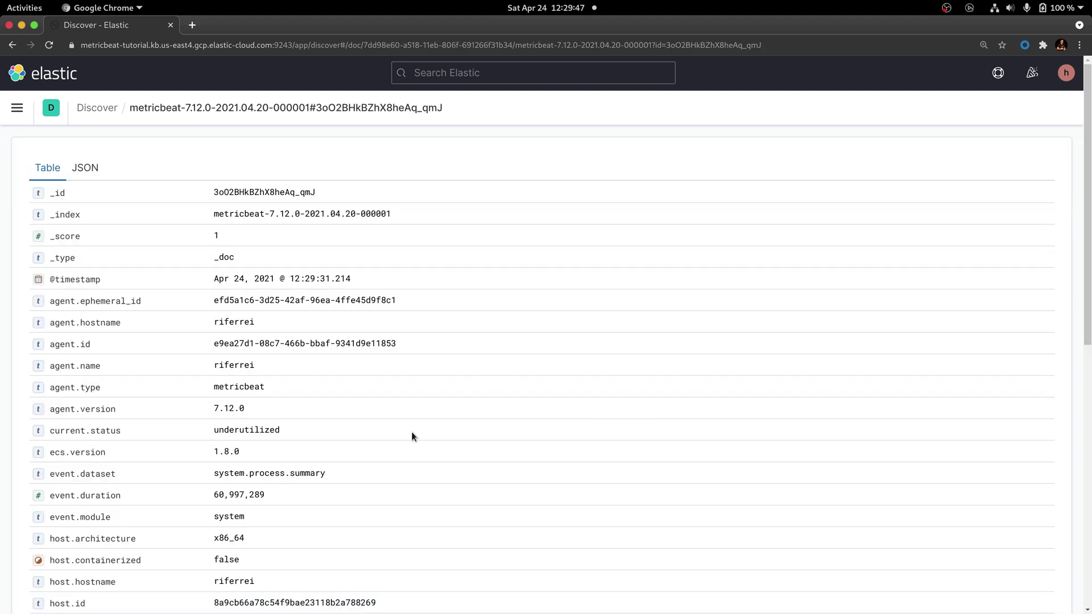